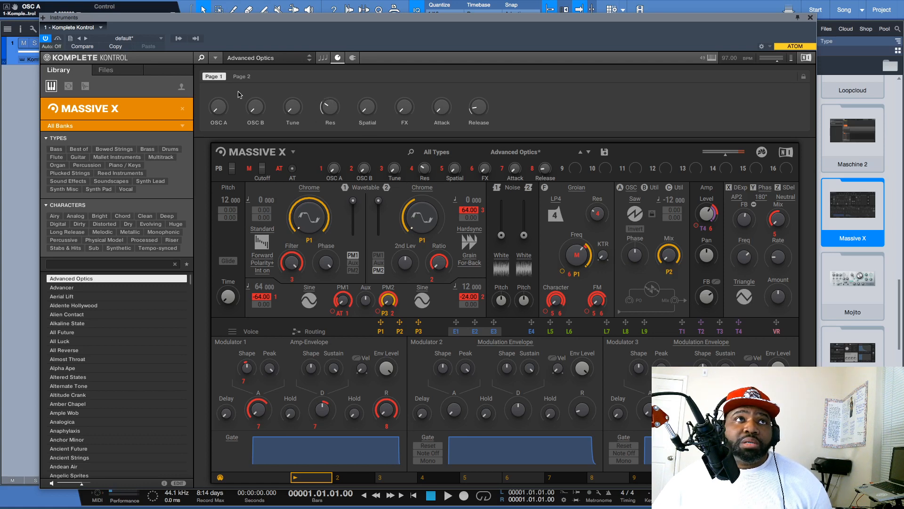
{"action": "left_click", "coordinate": [215, 58]}
{"action": "mouse_move", "coordinate": [239, 115]}
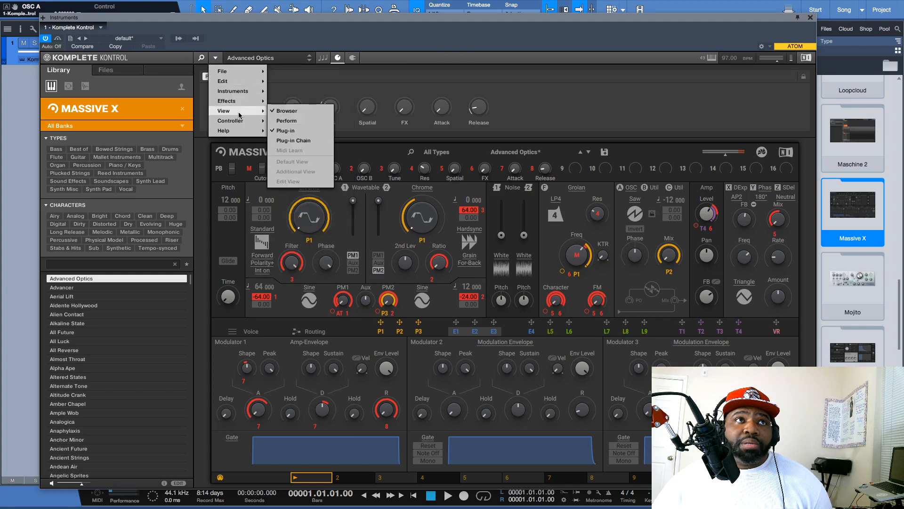
{"action": "left_click", "coordinate": [337, 79]}
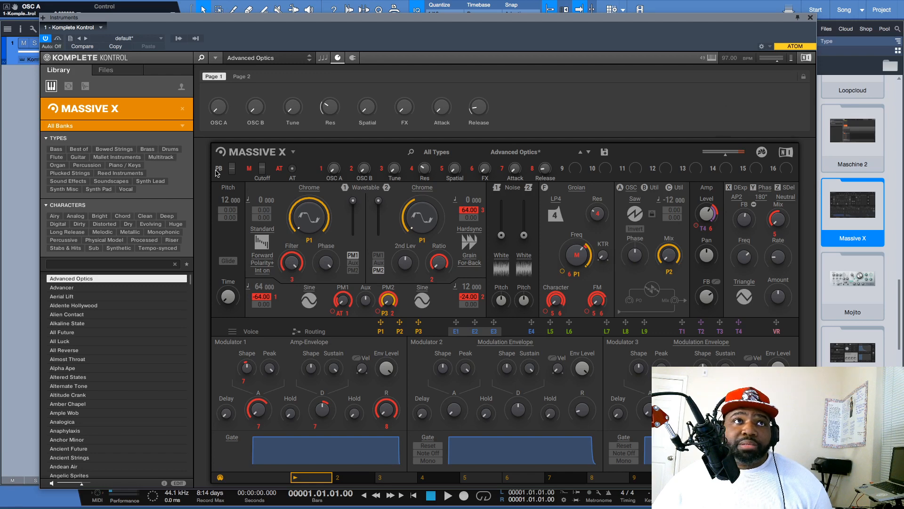
Reduce the Massive X view size to 75% and shift the instrument window slightly.
{"action": "left_click", "coordinate": [294, 153]}
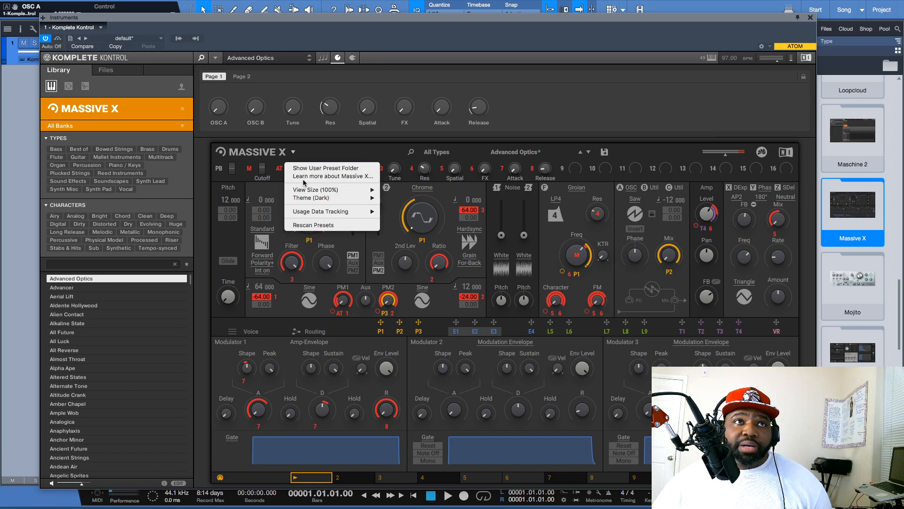
{"action": "mouse_move", "coordinate": [315, 189]}
{"action": "left_click", "coordinate": [398, 206]}
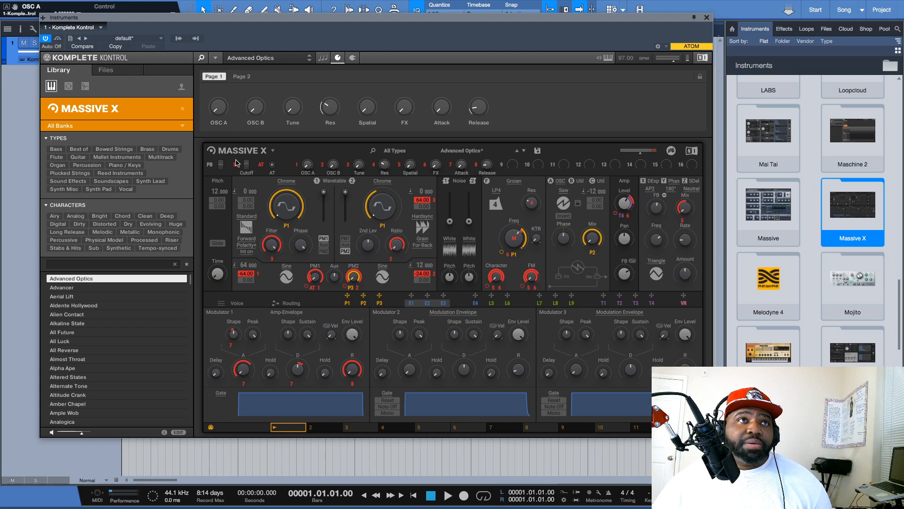
{"action": "left_click", "coordinate": [273, 151]}
{"action": "mouse_move", "coordinate": [322, 186]}
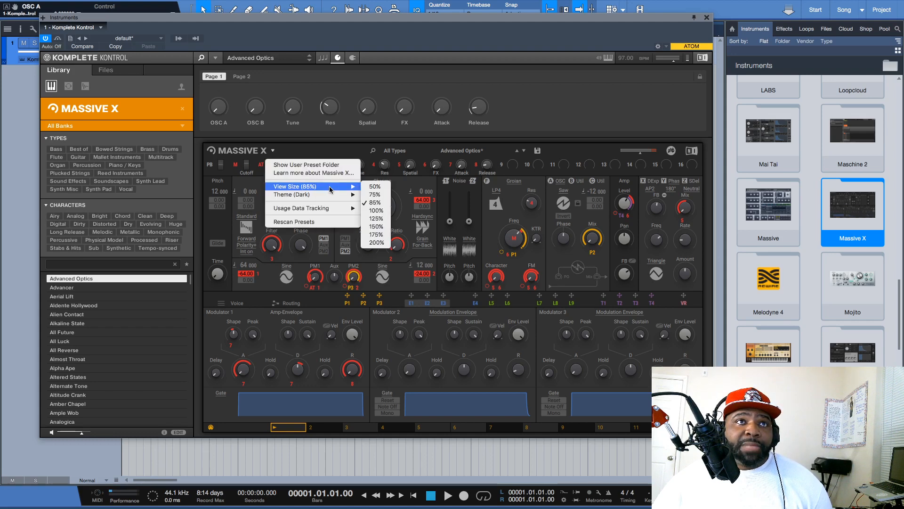
{"action": "left_click", "coordinate": [380, 195]}
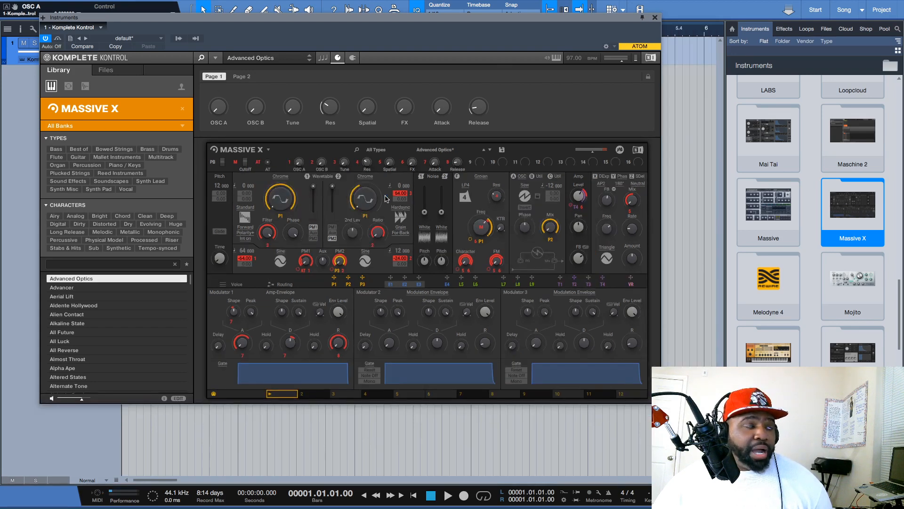
{"action": "left_click_drag", "start_coordinate": [402, 23], "coordinate": [395, 22]}
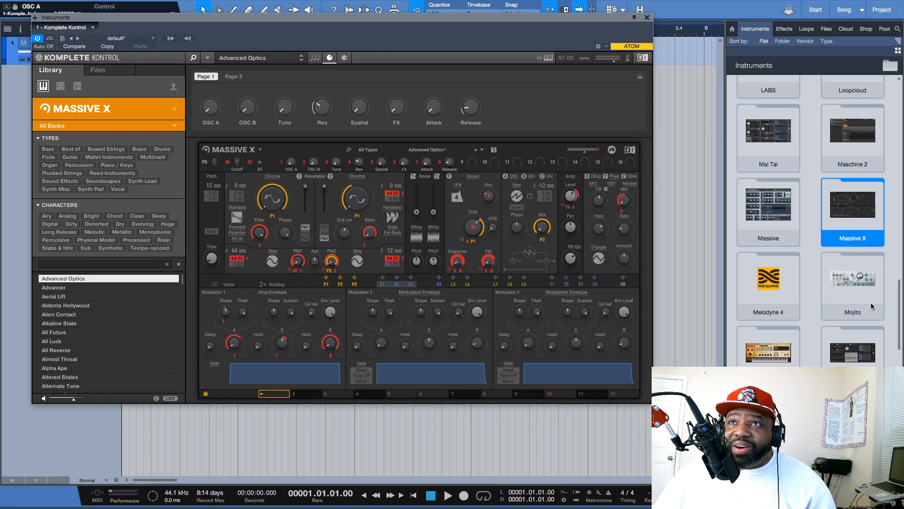
{"action": "scroll", "coordinate": [872, 306], "scroll_direction": "up", "scroll_amount": 3}
{"action": "scroll", "coordinate": [872, 306], "scroll_direction": "up", "scroll_amount": 15}
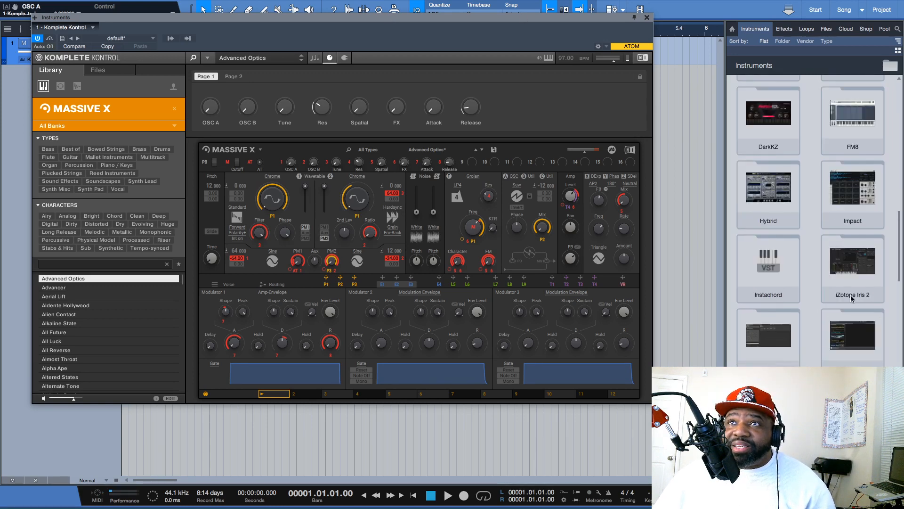
{"action": "scroll", "coordinate": [851, 295], "scroll_direction": "up", "scroll_amount": 5}
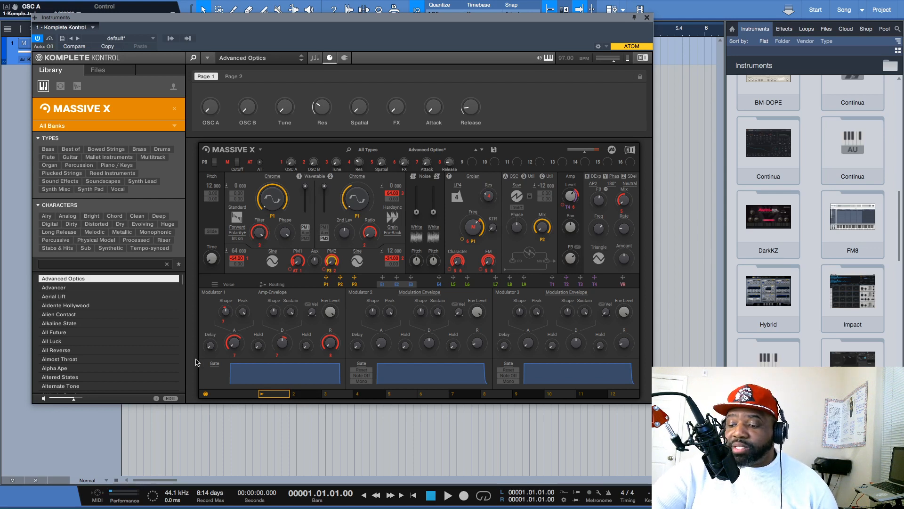
Load the Aerial Lift preset to audition it, then move on to the Aldente Hollywood preset.
{"action": "key", "text": "Down"}
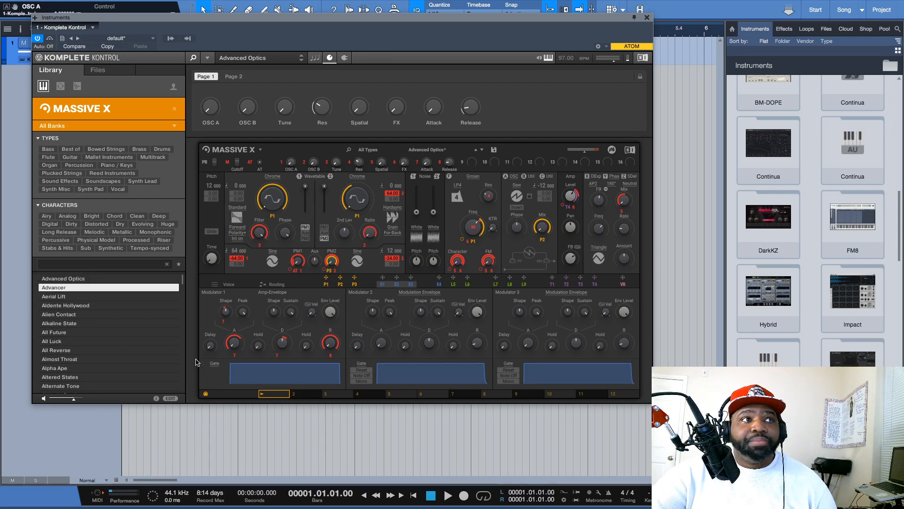
{"action": "key", "text": "Down"}
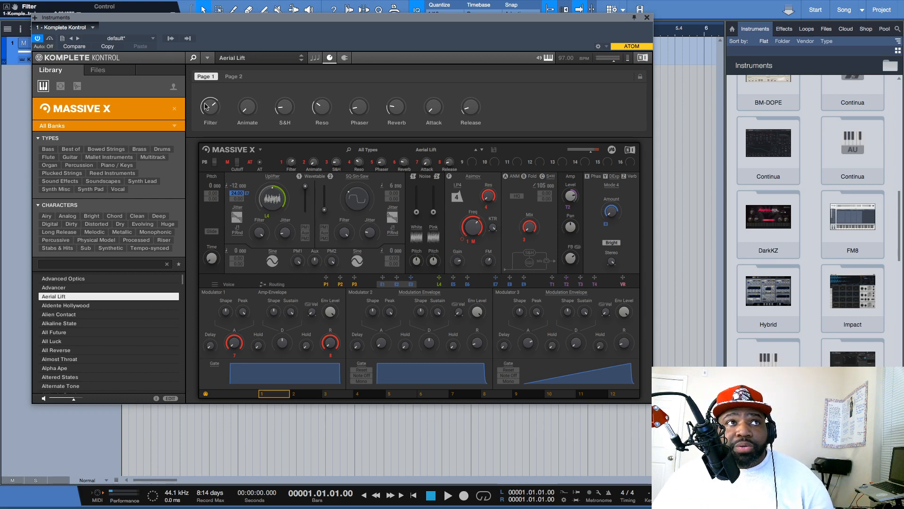
{"action": "mouse_move", "coordinate": [246, 107]}
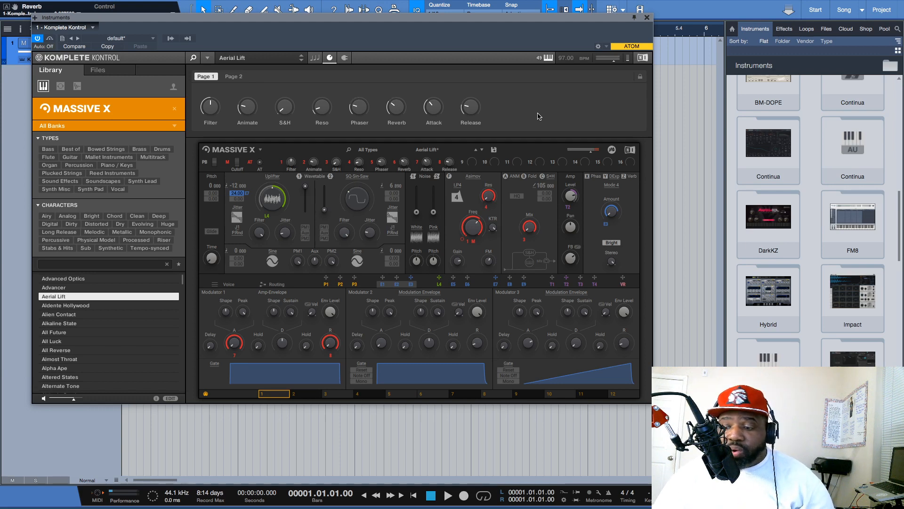
{"action": "key", "text": "Down"}
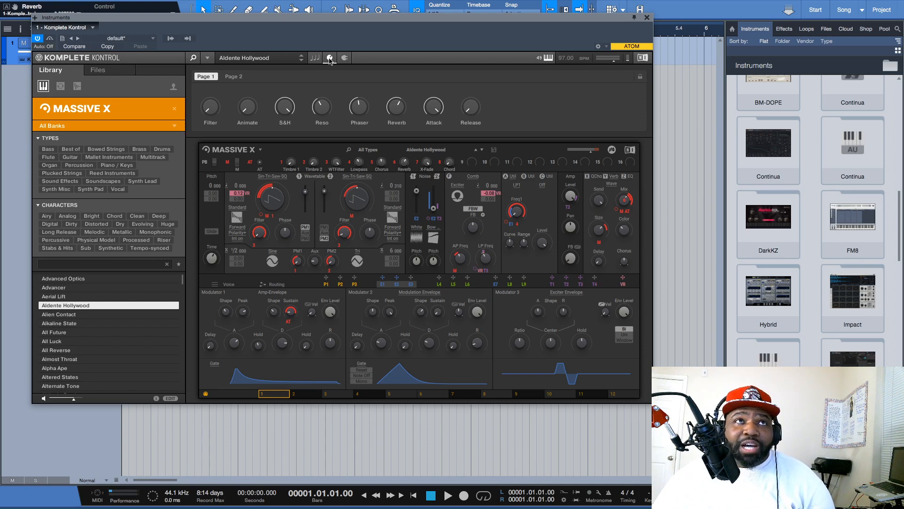
Set the chord mode to Chd Set with the Minor 1 chord type in the scale settings.
{"action": "left_click", "coordinate": [314, 57]}
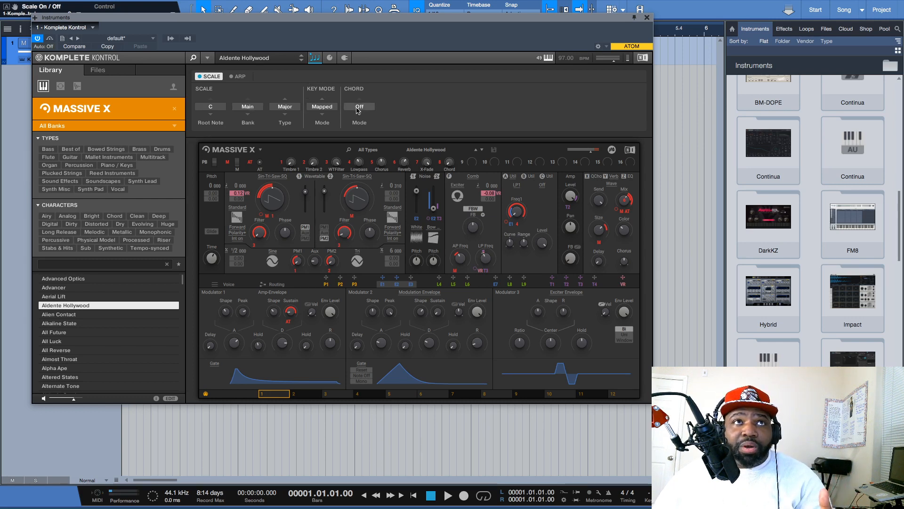
{"action": "left_click", "coordinate": [358, 110]}
{"action": "left_click", "coordinate": [369, 142]}
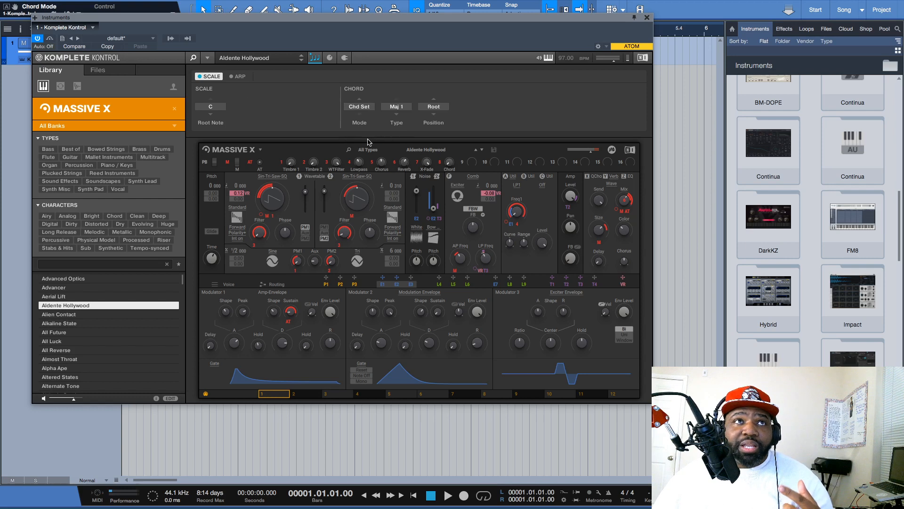
{"action": "left_click", "coordinate": [405, 108]}
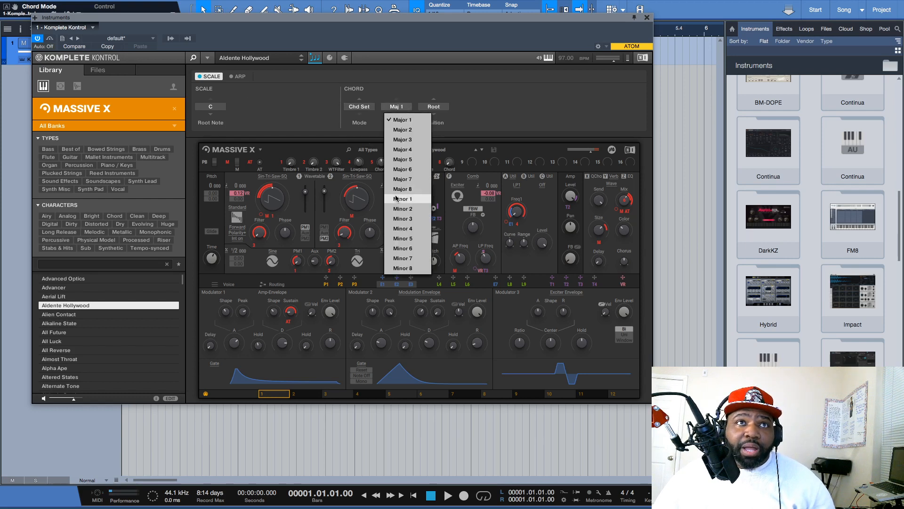
{"action": "left_click", "coordinate": [398, 199]}
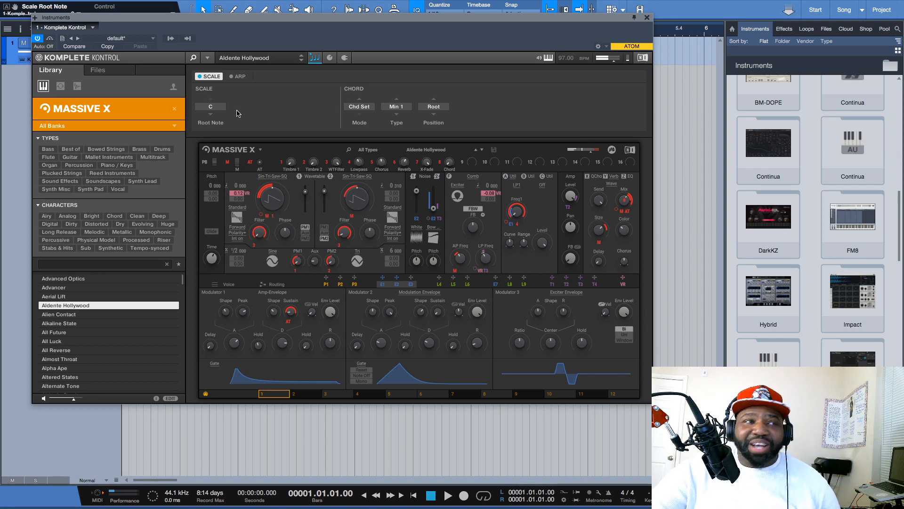
Load the Alkaline State preset from the Massive X preset list.
{"action": "key", "text": "Down"}
{"action": "key", "text": "Down"}
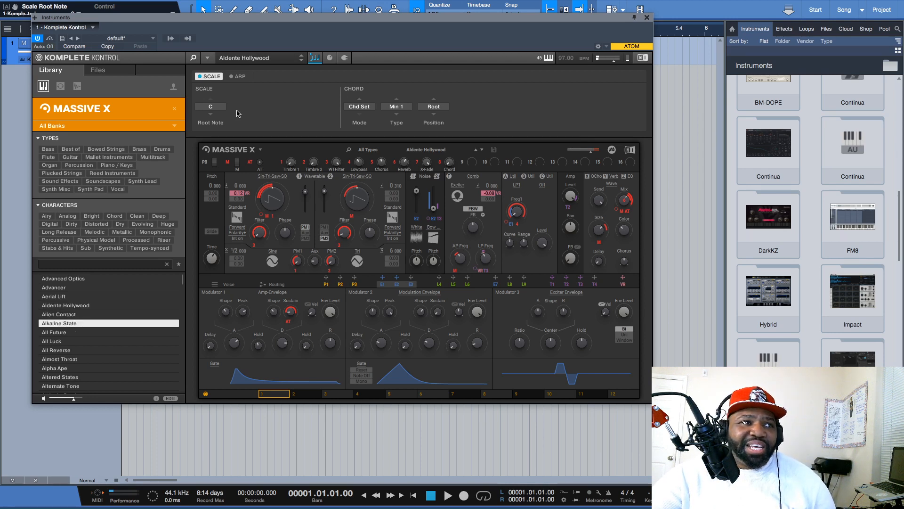
{"action": "key", "text": "Down"}
{"action": "key", "text": "Up"}
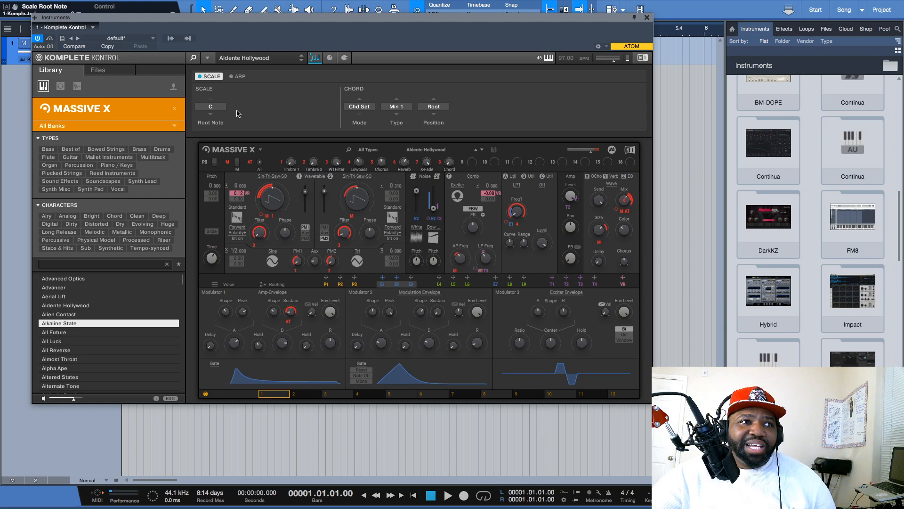
{"action": "key", "text": "Down"}
{"action": "key", "text": "Up"}
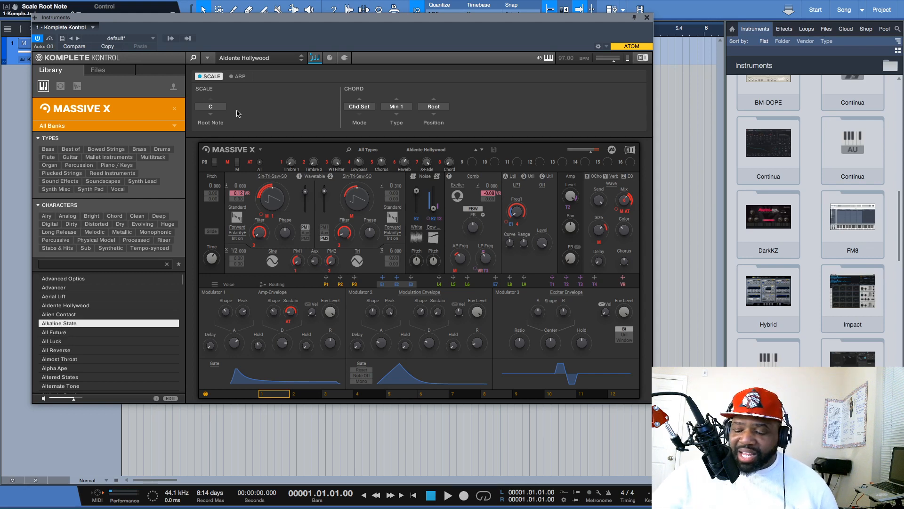
{"action": "key", "text": "Return"}
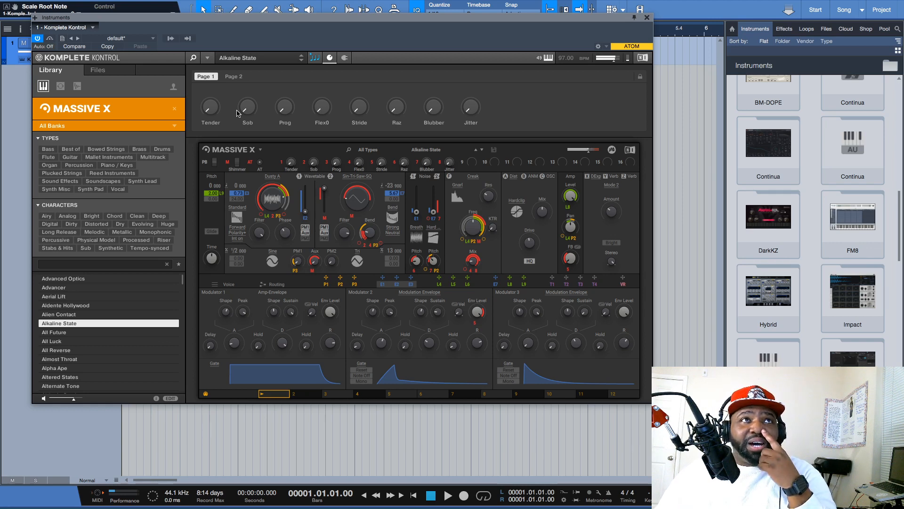
Show the Perform view with the scale and chord settings, then return to the Plug-in view.
{"action": "left_click", "coordinate": [207, 57]}
{"action": "mouse_move", "coordinate": [213, 79]}
{"action": "mouse_move", "coordinate": [236, 113]}
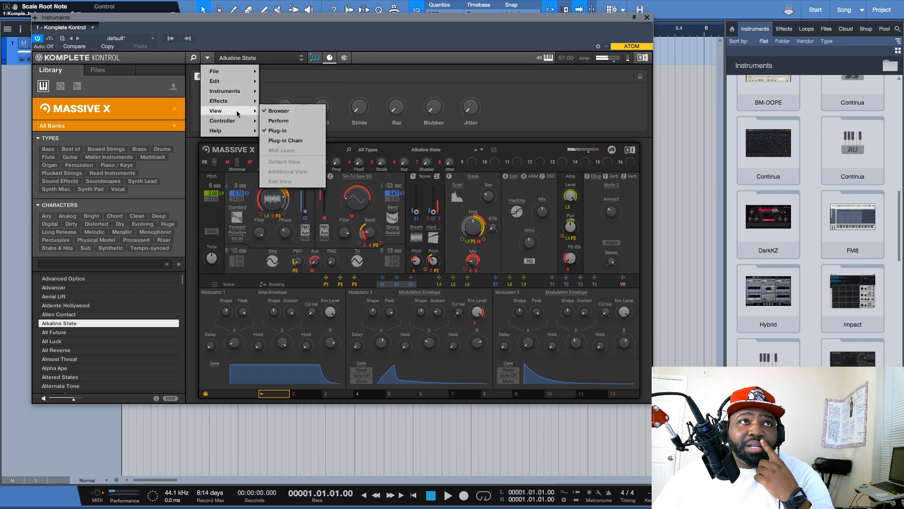
{"action": "left_click", "coordinate": [278, 121]}
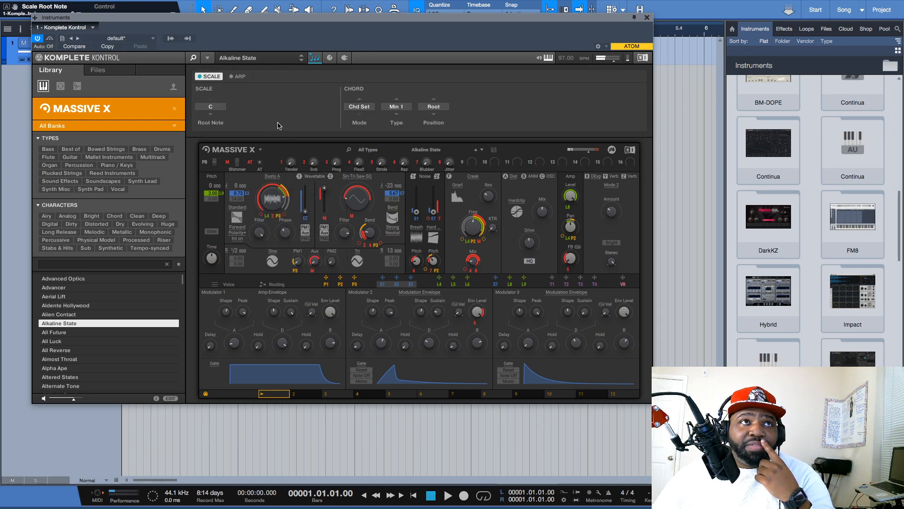
{"action": "left_click", "coordinate": [207, 57]}
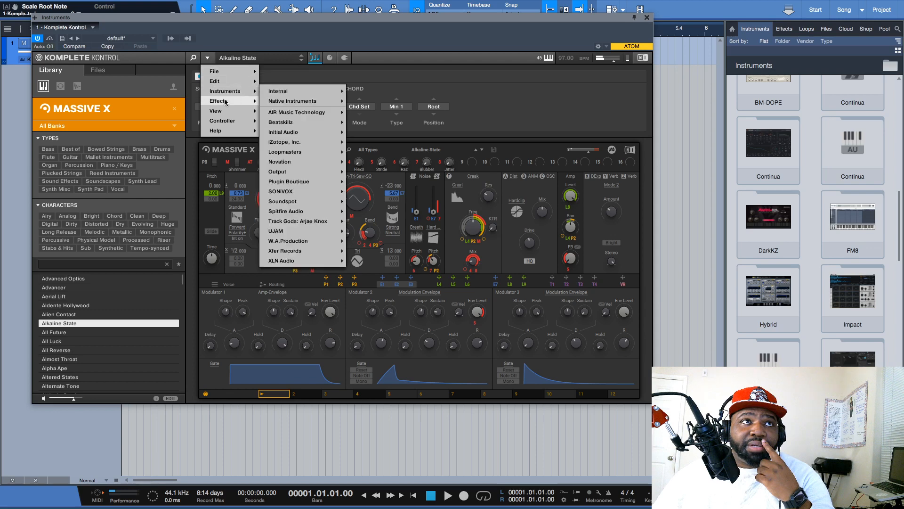
{"action": "mouse_move", "coordinate": [226, 109]}
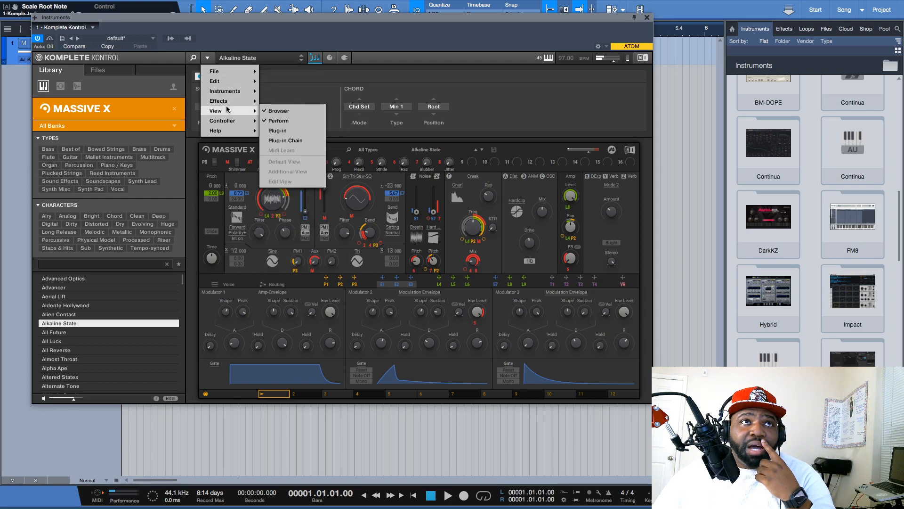
{"action": "left_click", "coordinate": [279, 132]}
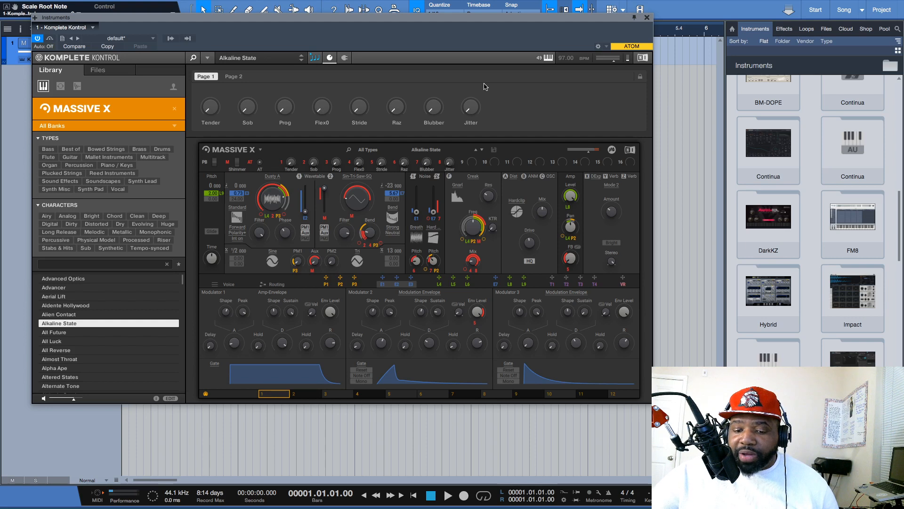
Browse past All Future in the preset list and load the All Luck preset.
{"action": "key", "text": "Down"}
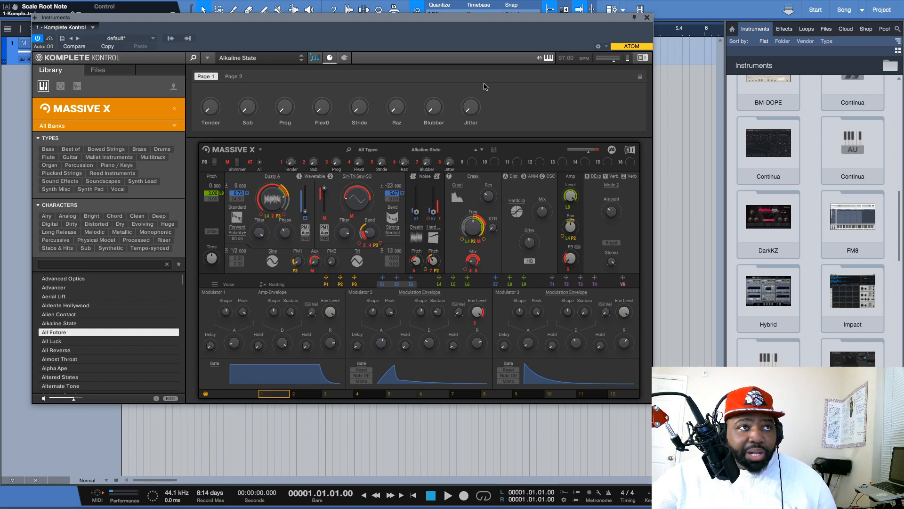
{"action": "key", "text": "Down"}
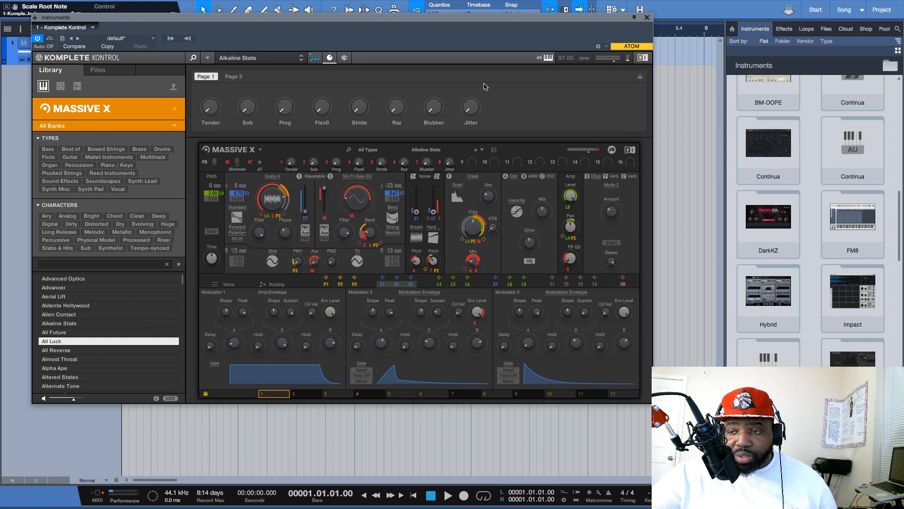
{"action": "key", "text": "Down"}
{"action": "key", "text": "Up"}
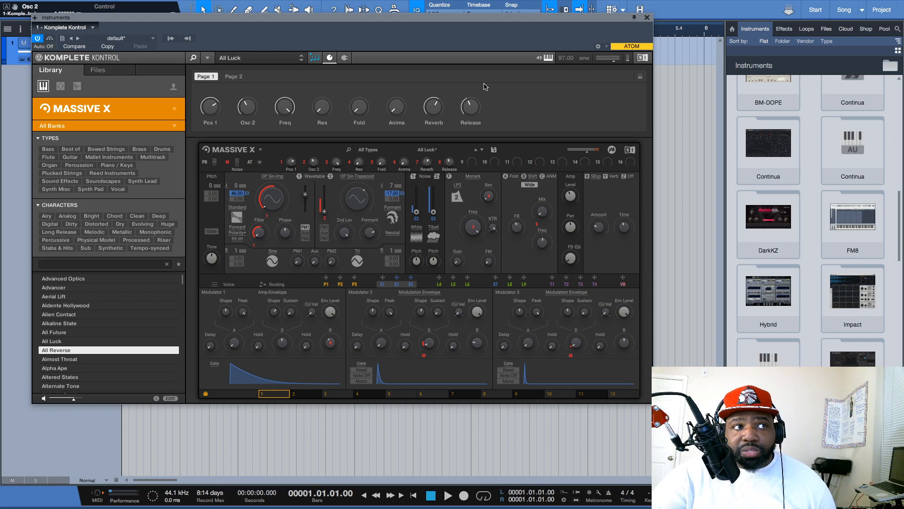
{"action": "key", "text": "Up"}
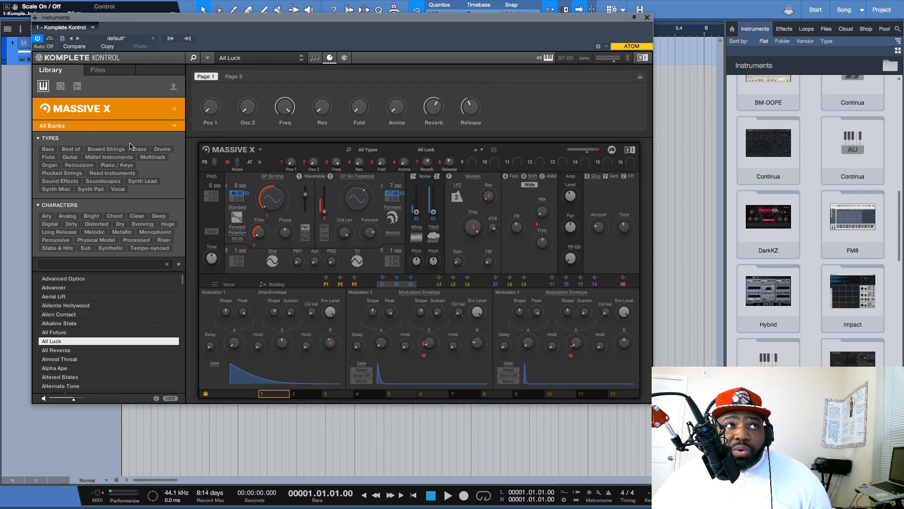
Filter the Massive X presets by the Bass type, viewing the Brass and Bowed Strings types before returning to Bass.
{"action": "left_click", "coordinate": [48, 149]}
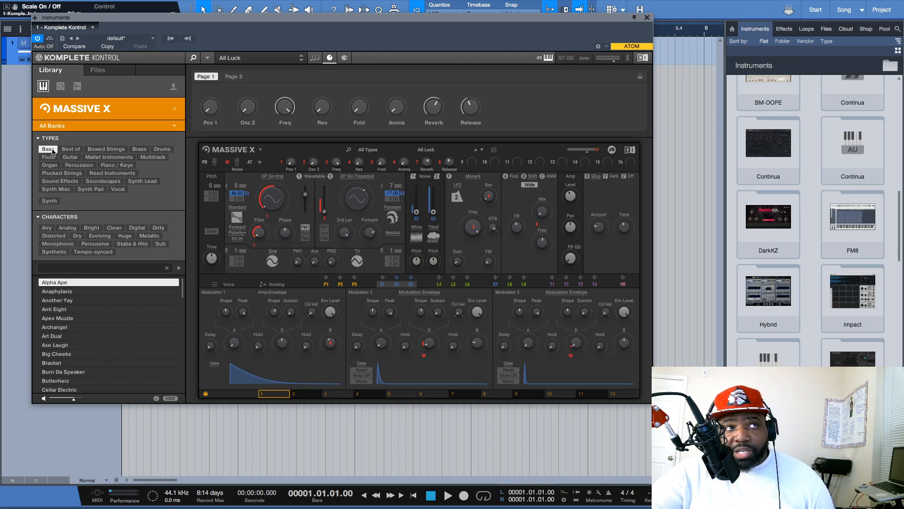
{"action": "key", "text": "Right"}
{"action": "key", "text": "Right"}
{"action": "key", "text": "Right"}
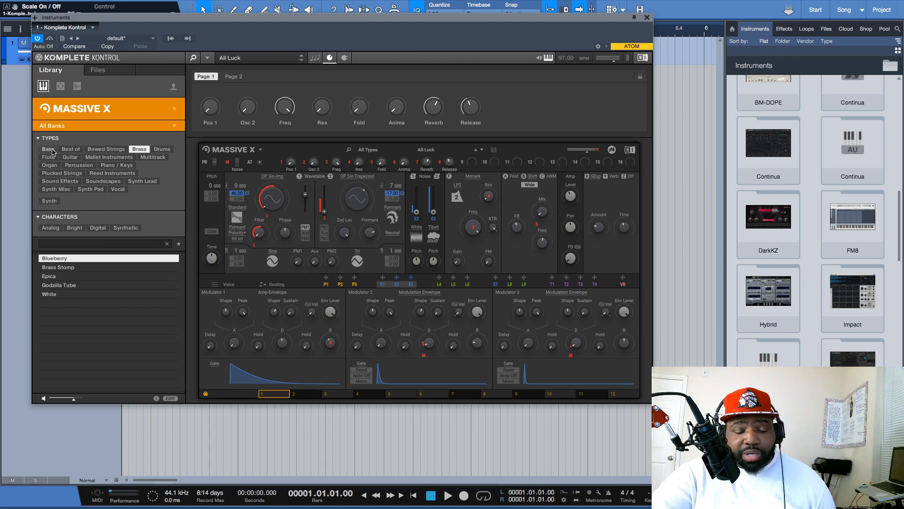
{"action": "key", "text": "Left"}
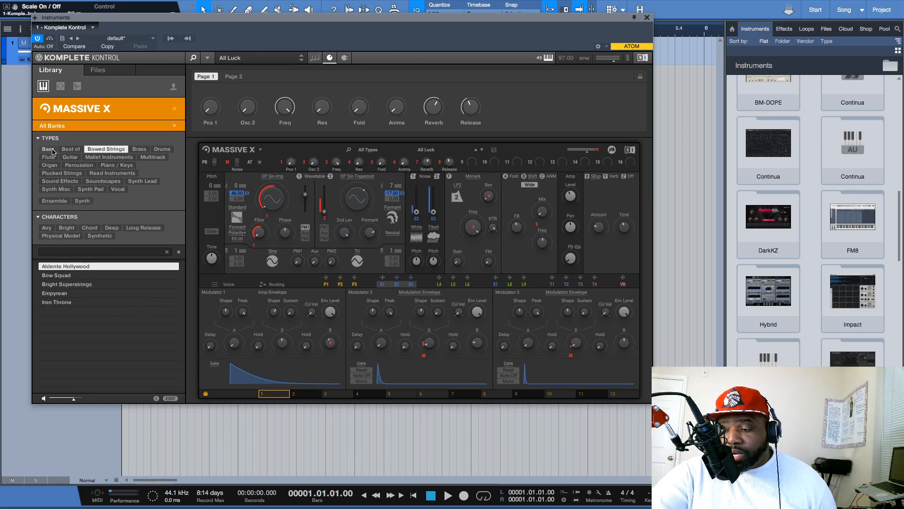
{"action": "key", "text": "Left"}
{"action": "key", "text": "Left"}
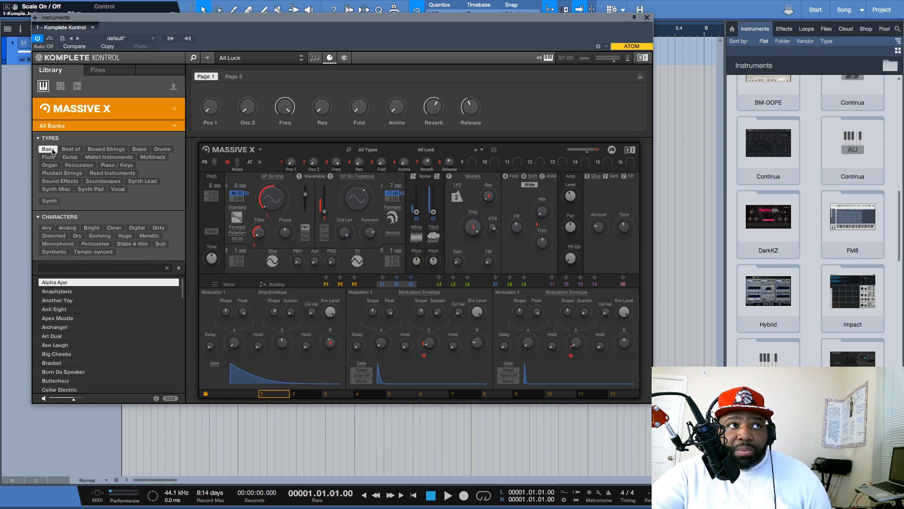
{"action": "key", "text": "Down"}
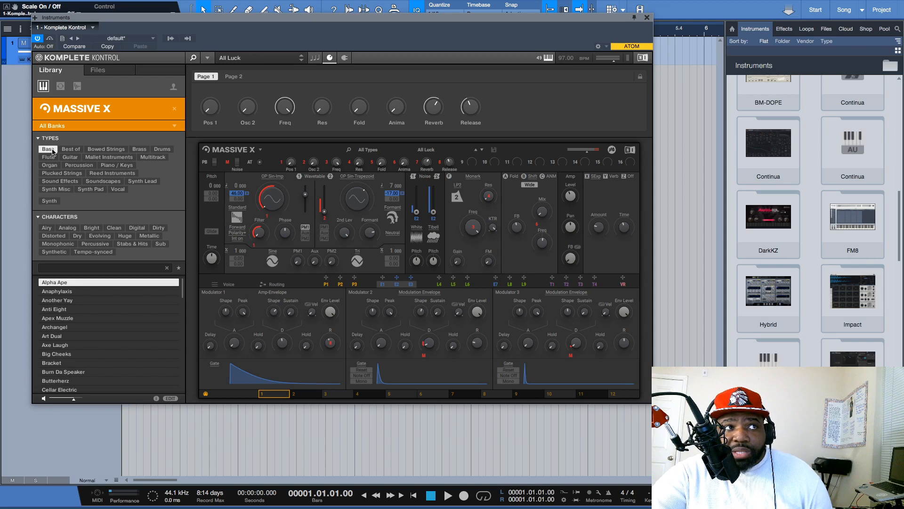
Try filtering the Bass presets by the Airy character, then remove that filter.
{"action": "key", "text": "Down"}
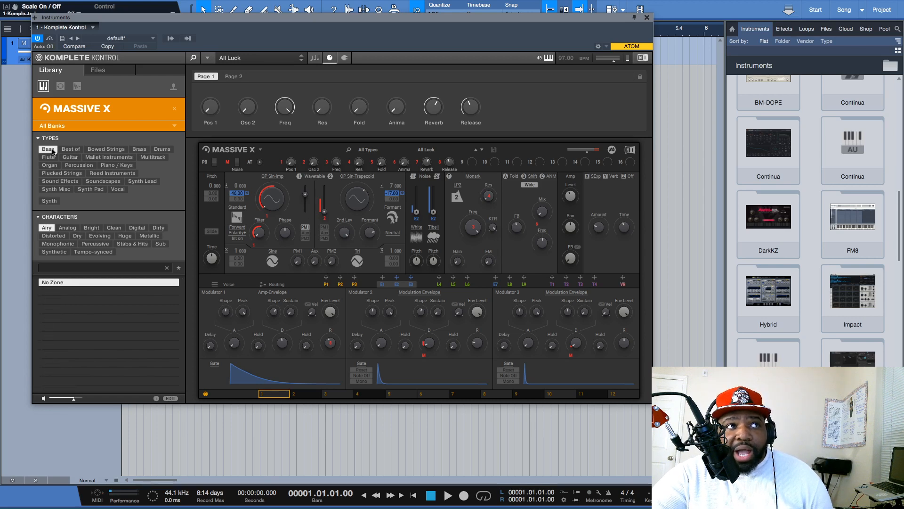
{"action": "key", "text": "Right"}
{"action": "key", "text": "Right"}
{"action": "key", "text": "Left"}
{"action": "key", "text": "Left"}
{"action": "key", "text": "Left"}
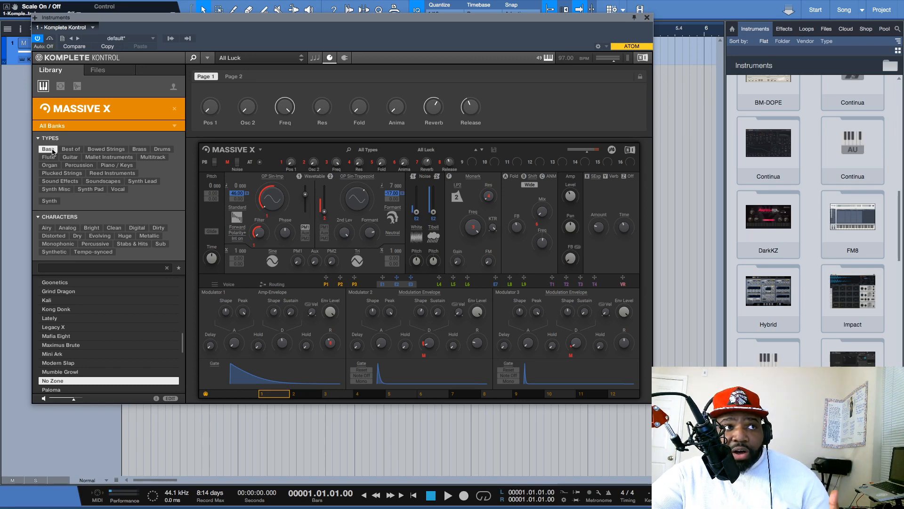
Browse up the Bass preset list to Alpha Ape and load the Anti Eight preset.
{"action": "key", "text": "Up"}
{"action": "key", "text": "Up"}
{"action": "key", "text": "Up"}
{"action": "key", "text": "Up"}
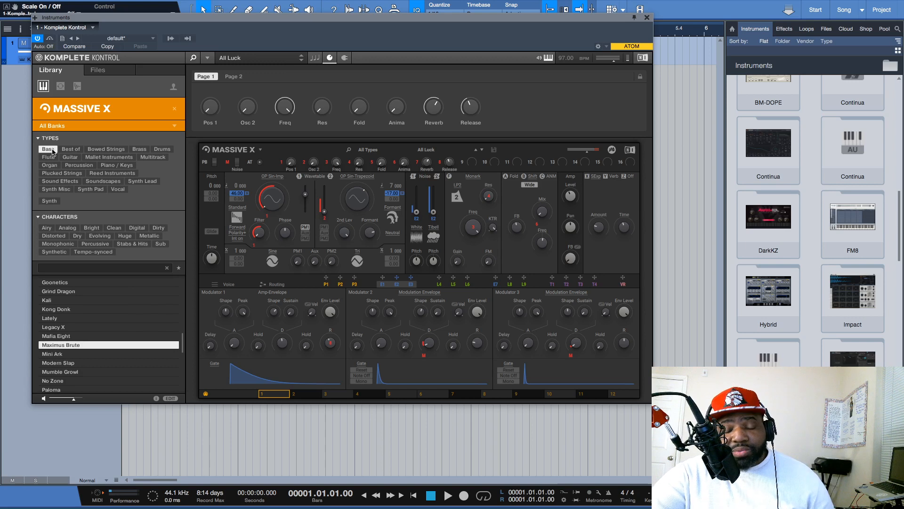
{"action": "key", "text": "Up"}
{"action": "key", "text": "Up"}
{"action": "key", "text": "Up"}
{"action": "key", "text": "Up"}
{"action": "key", "text": "Up"}
{"action": "key", "text": "Up"}
{"action": "key", "text": "Up"}
{"action": "key", "text": "Up"}
{"action": "key", "text": "Up"}
{"action": "key", "text": "Up"}
{"action": "key", "text": "Up"}
{"action": "key", "text": "Up"}
{"action": "key", "text": "Up"}
{"action": "key", "text": "Up"}
{"action": "key", "text": "Up"}
{"action": "key", "text": "Up"}
{"action": "key", "text": "Up"}
{"action": "key", "text": "Up"}
{"action": "key", "text": "Up"}
{"action": "key", "text": "Up"}
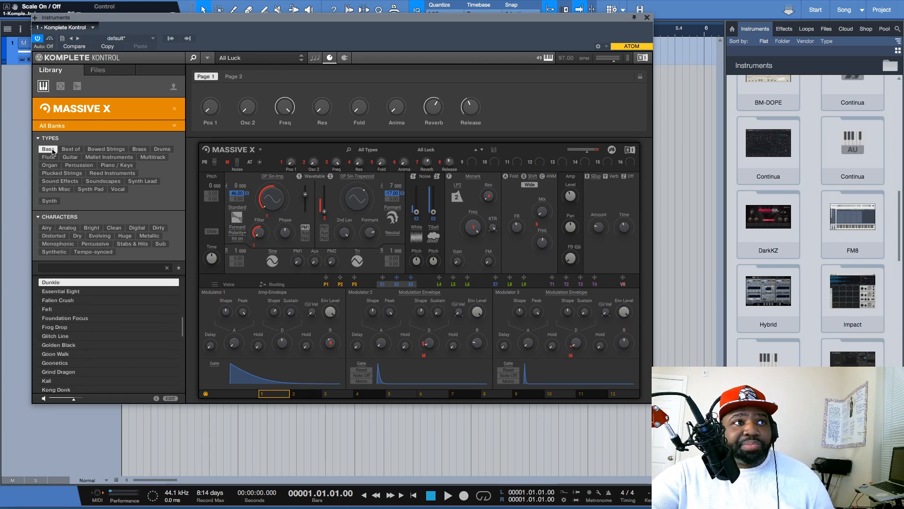
{"action": "key", "text": "Up"}
{"action": "key", "text": "Up"}
{"action": "key", "text": "Up"}
{"action": "key", "text": "Up"}
{"action": "key", "text": "Up"}
{"action": "key", "text": "Up"}
{"action": "key", "text": "Up"}
{"action": "key", "text": "Up"}
{"action": "key", "text": "Up"}
{"action": "key", "text": "Up"}
{"action": "key", "text": "Up"}
{"action": "key", "text": "Up"}
{"action": "key", "text": "Up"}
{"action": "key", "text": "Up"}
{"action": "key", "text": "Up"}
{"action": "key", "text": "Up"}
{"action": "key", "text": "Up"}
{"action": "key", "text": "Up"}
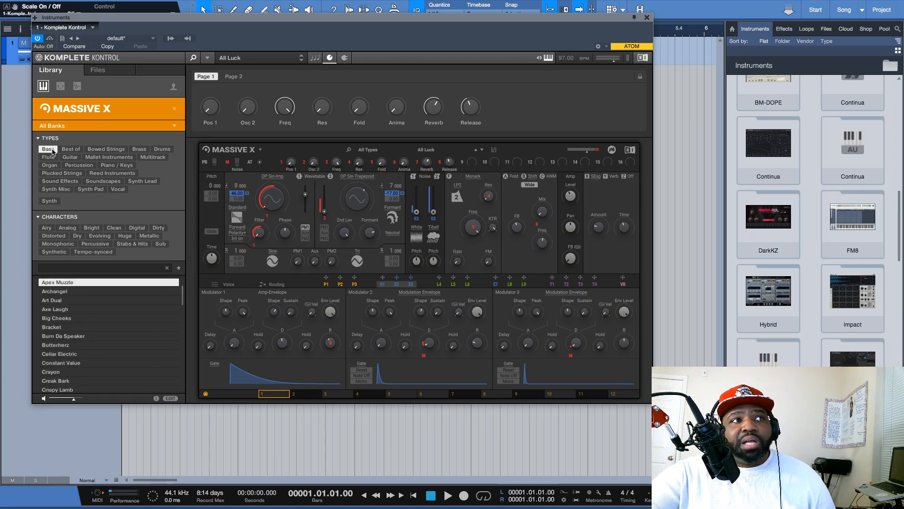
{"action": "key", "text": "Up"}
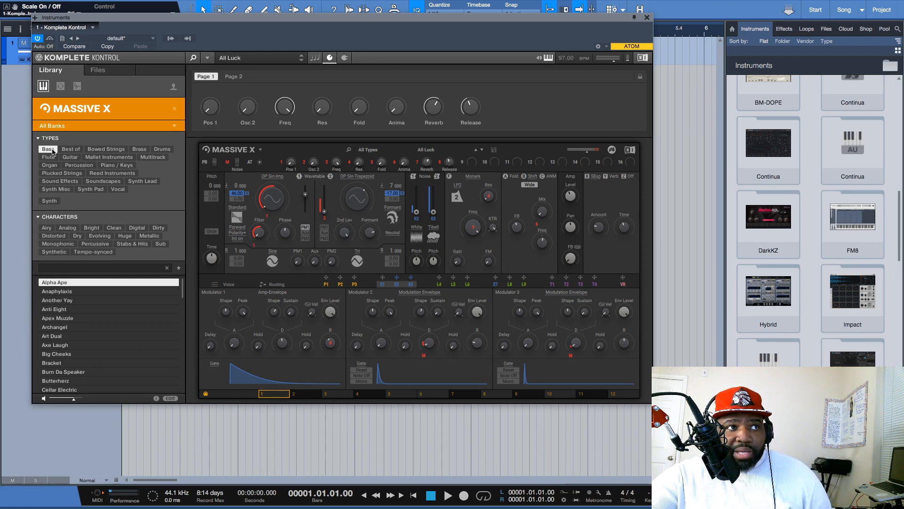
{"action": "key", "text": "Down"}
{"action": "key", "text": "Down"}
{"action": "key", "text": "Down"}
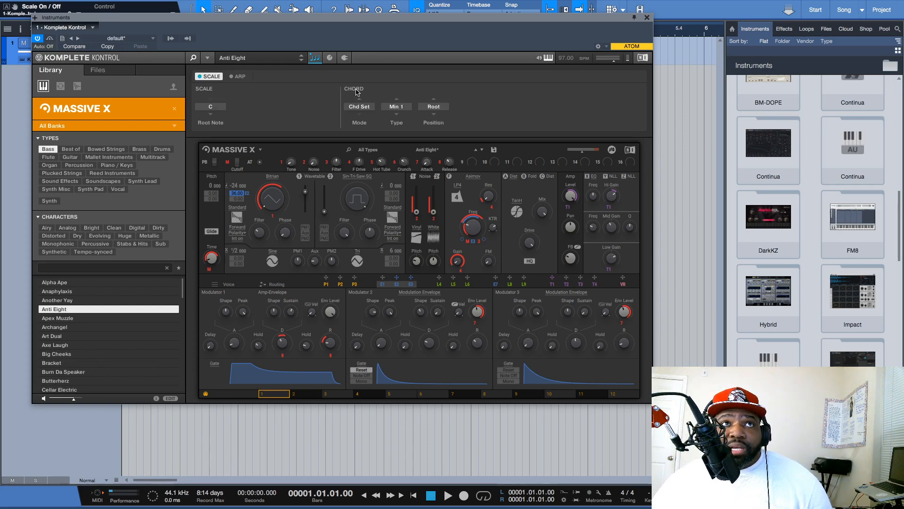
Turn the chord mode off and set the scale type to Minor.
{"action": "left_click", "coordinate": [366, 109]}
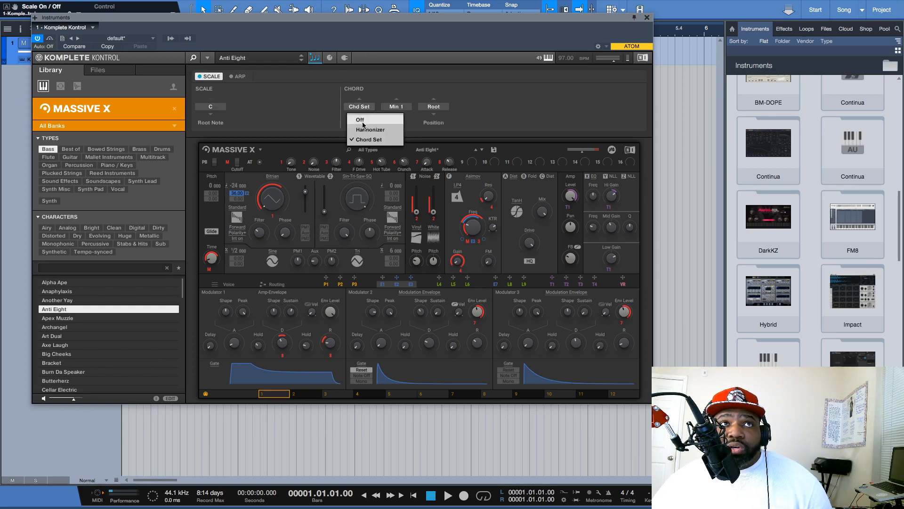
{"action": "left_click", "coordinate": [363, 122]}
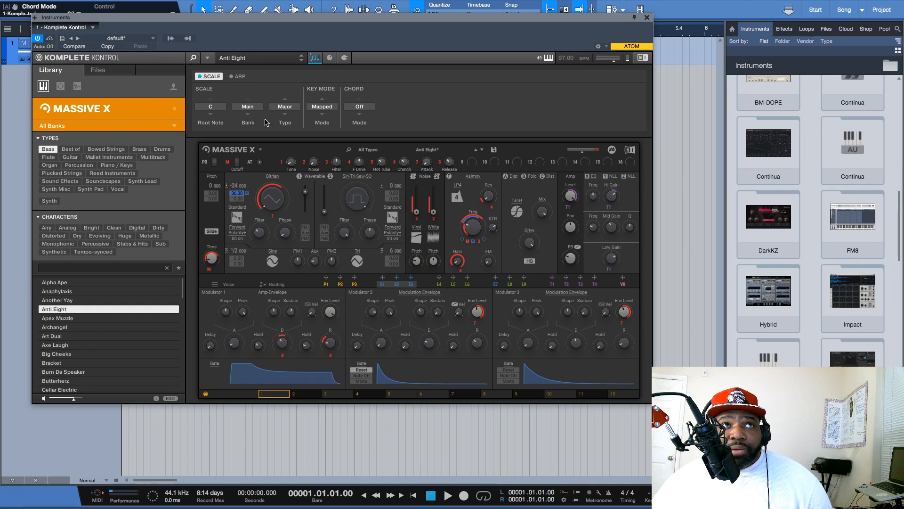
{"action": "left_click", "coordinate": [287, 108]}
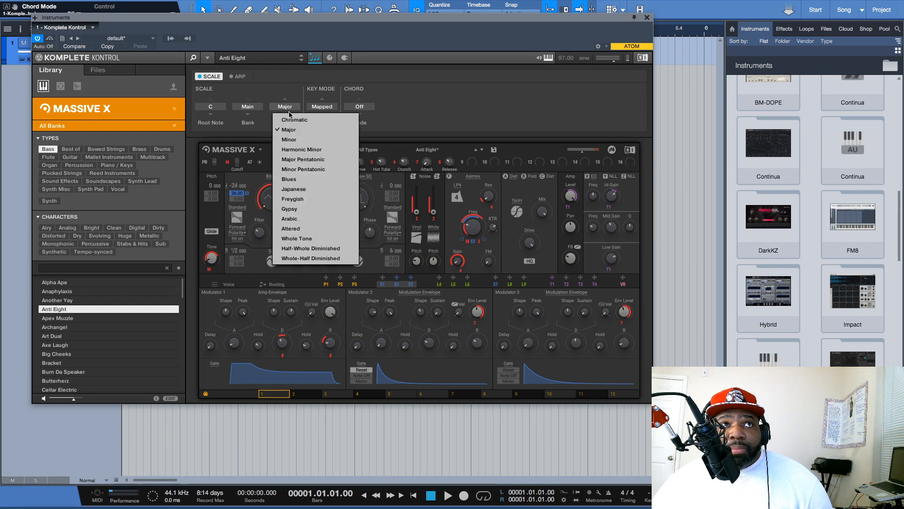
{"action": "left_click", "coordinate": [296, 140]}
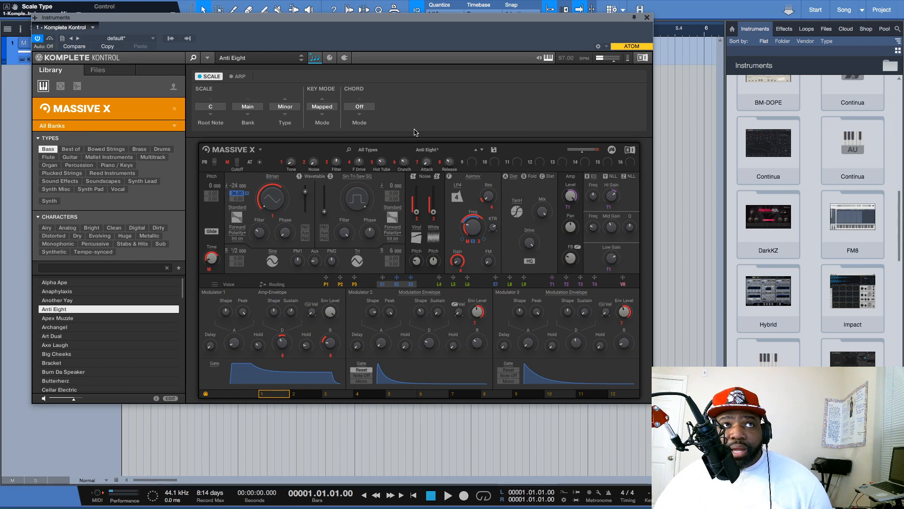
View the key mode options without changing them and set the scale bank to Minor.
{"action": "left_click", "coordinate": [324, 108]}
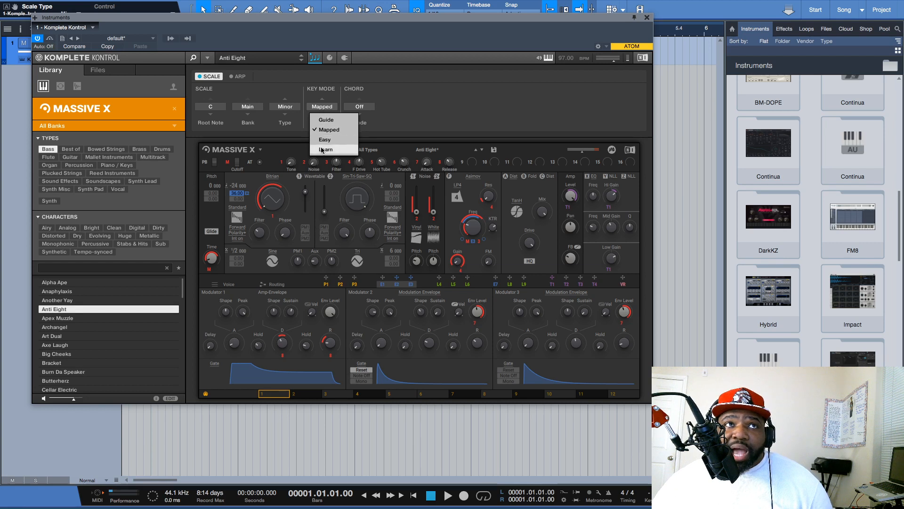
{"action": "left_click", "coordinate": [427, 98]}
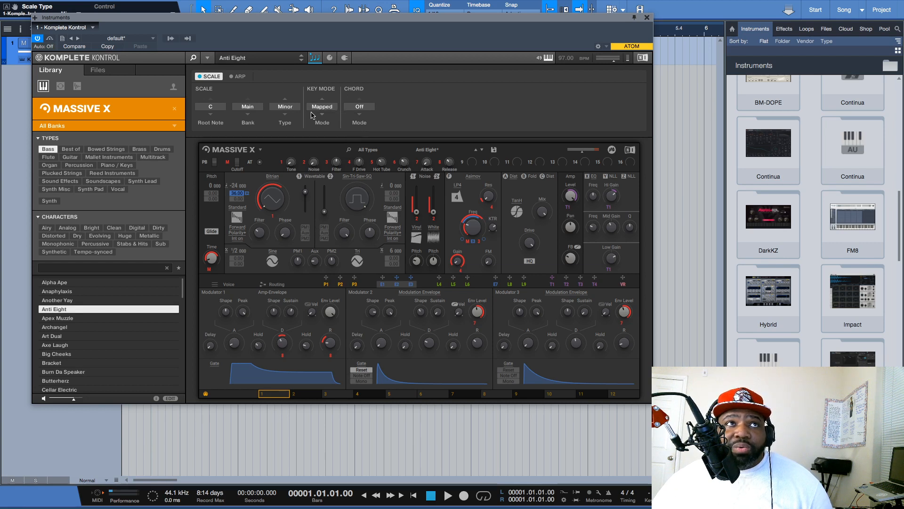
{"action": "left_click", "coordinate": [255, 107]}
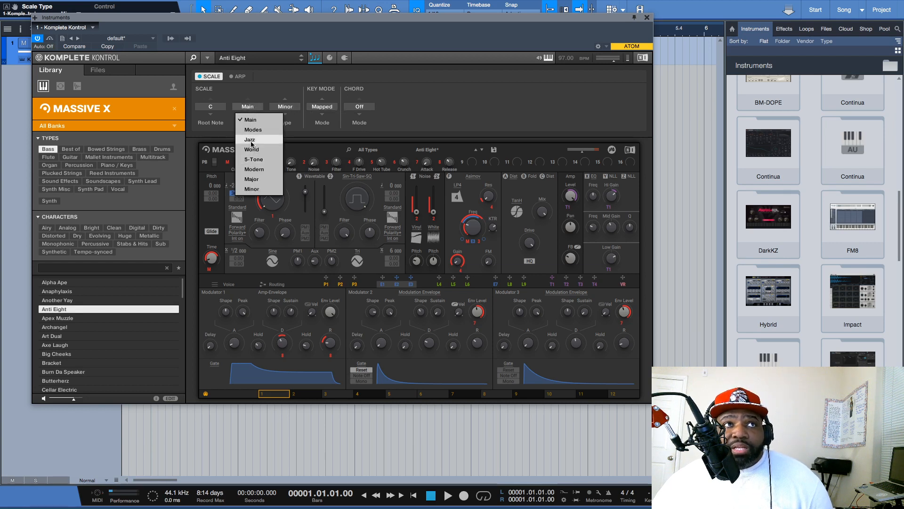
{"action": "left_click", "coordinate": [252, 189]}
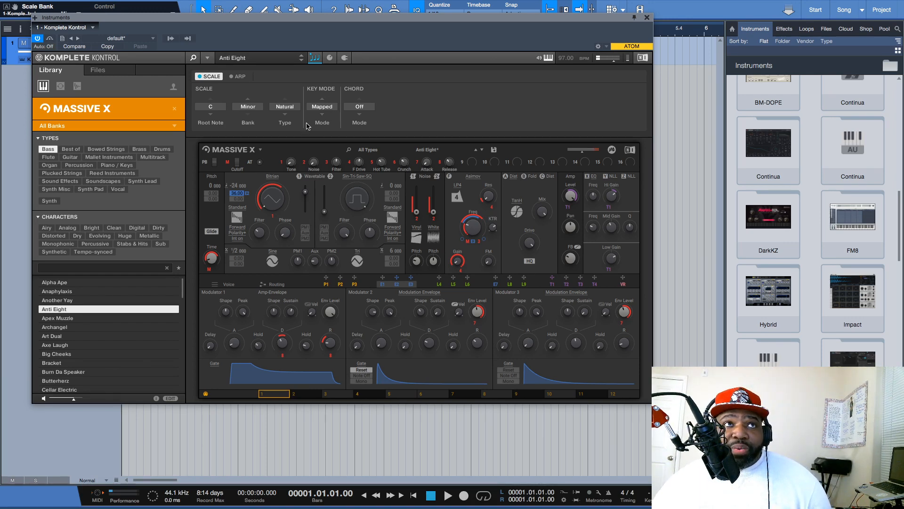
{"action": "left_click", "coordinate": [248, 107]}
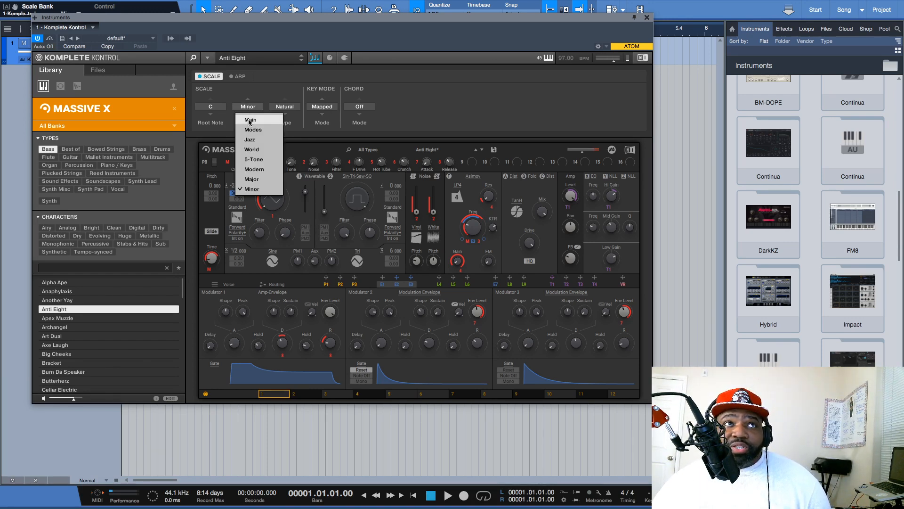
{"action": "left_click", "coordinate": [241, 81]}
Try the arpeggiator on the Anti Eight preset, switching it on and back off.
{"action": "left_click", "coordinate": [240, 80]}
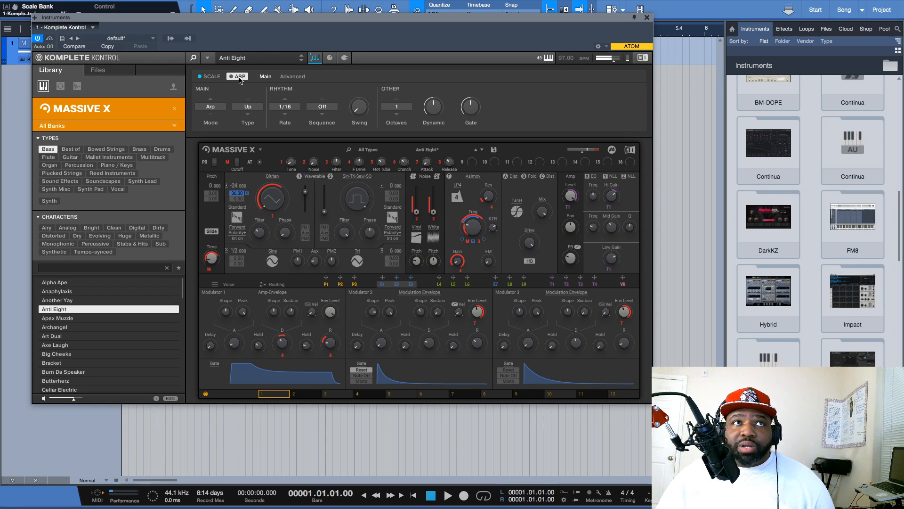
{"action": "left_click", "coordinate": [239, 78]}
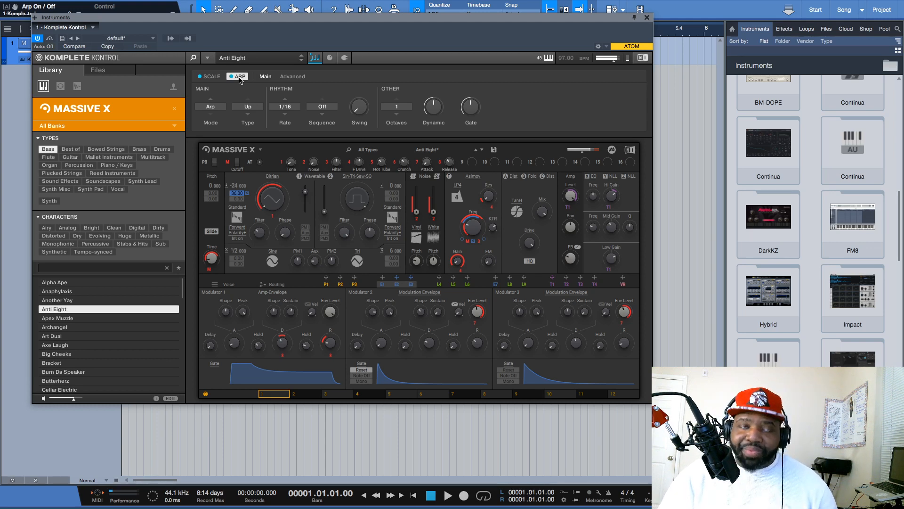
{"action": "left_click", "coordinate": [239, 80]}
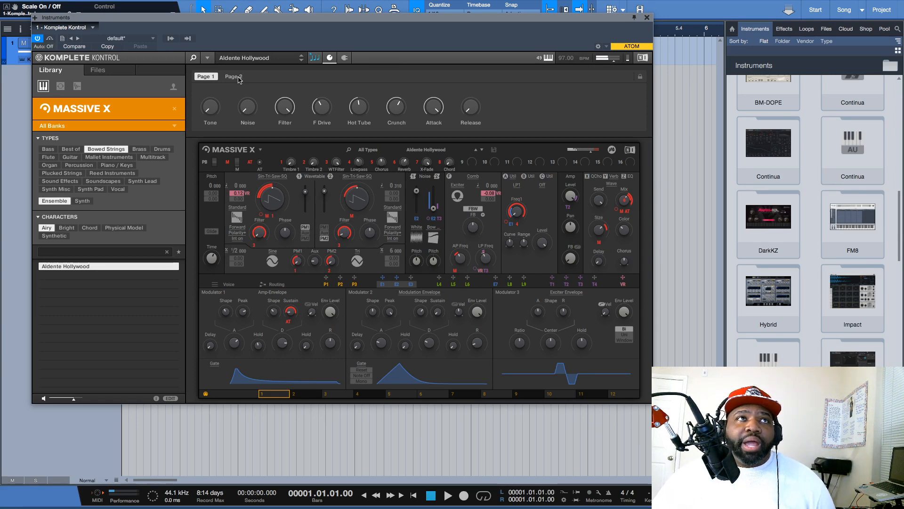
Set the chord mode to Chord Set and the chord type to Minor 2 for the Aldente Hollywood preset.
{"action": "left_click", "coordinate": [316, 59]}
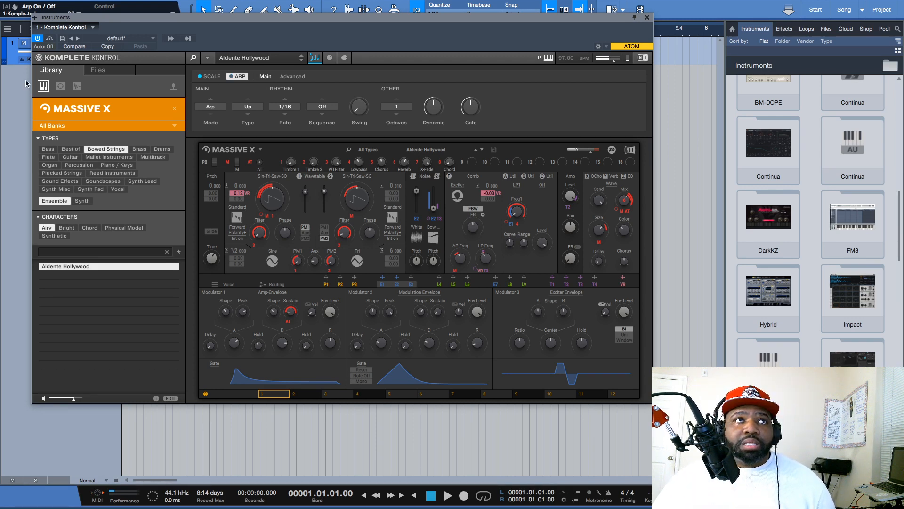
{"action": "left_click", "coordinate": [208, 77]}
{"action": "left_click", "coordinate": [353, 107]}
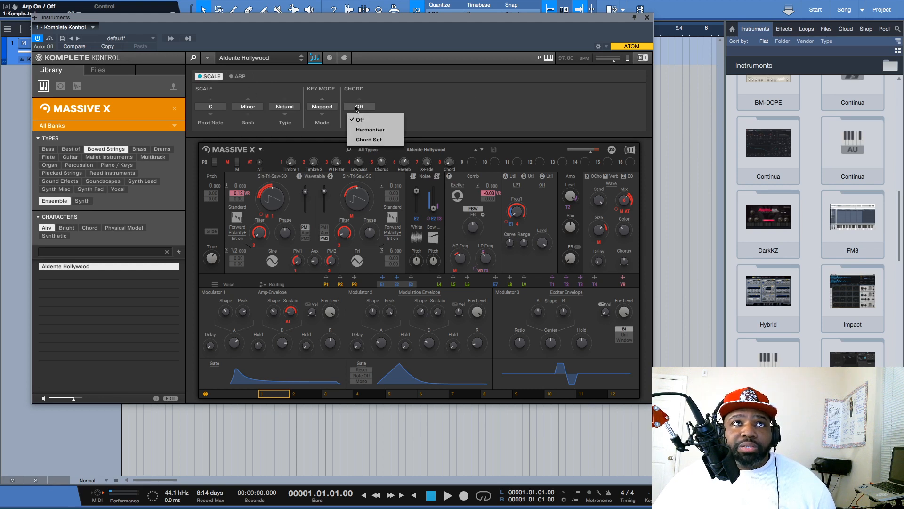
{"action": "left_click", "coordinate": [369, 138]}
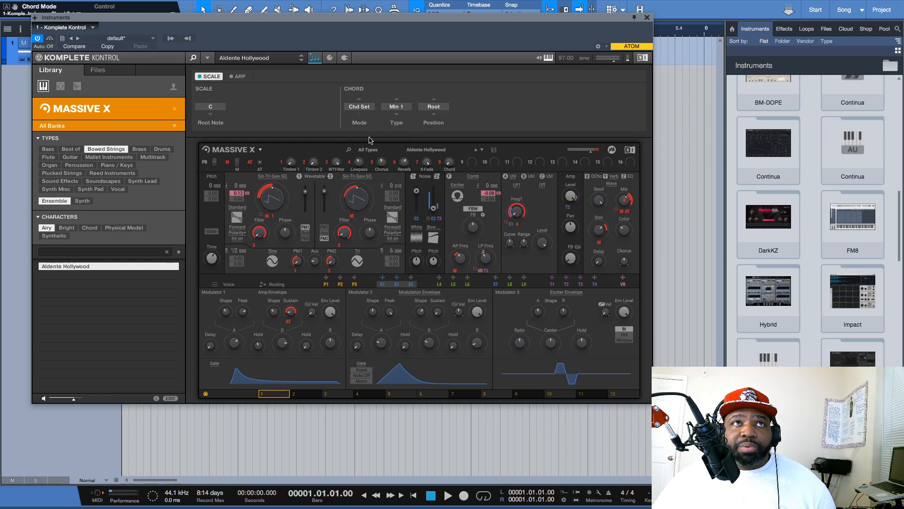
{"action": "left_click", "coordinate": [405, 108]}
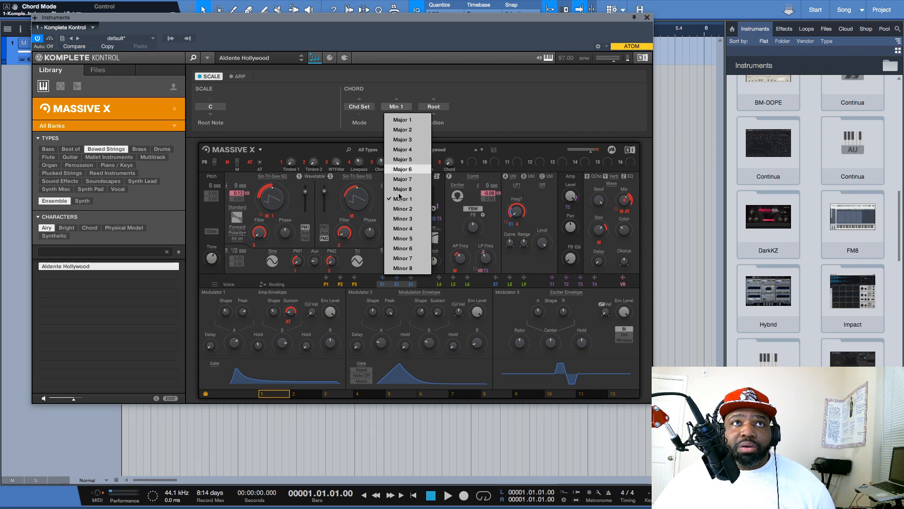
{"action": "left_click", "coordinate": [403, 209]}
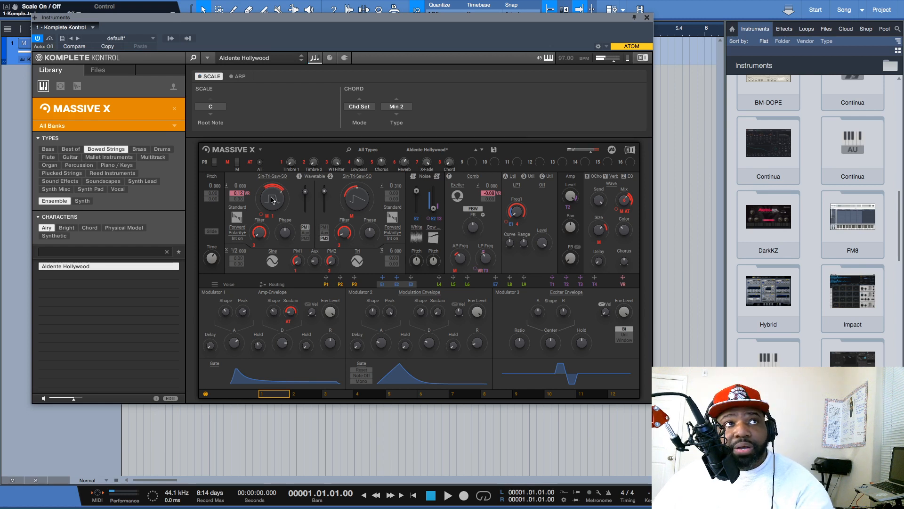
Filter the presets by the Synth Lead type without the Airy character and load the Saw Ocean preset.
{"action": "left_click", "coordinate": [143, 181]}
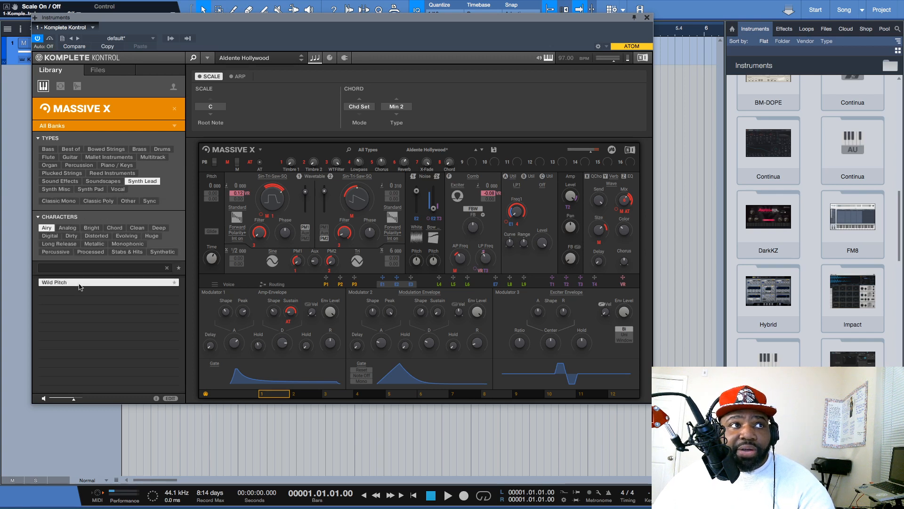
{"action": "left_click", "coordinate": [46, 229]}
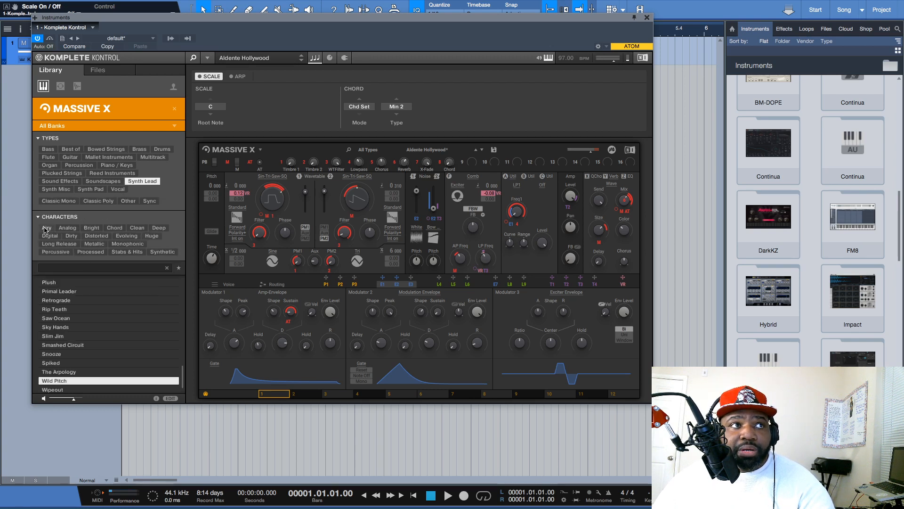
{"action": "left_click", "coordinate": [56, 318]}
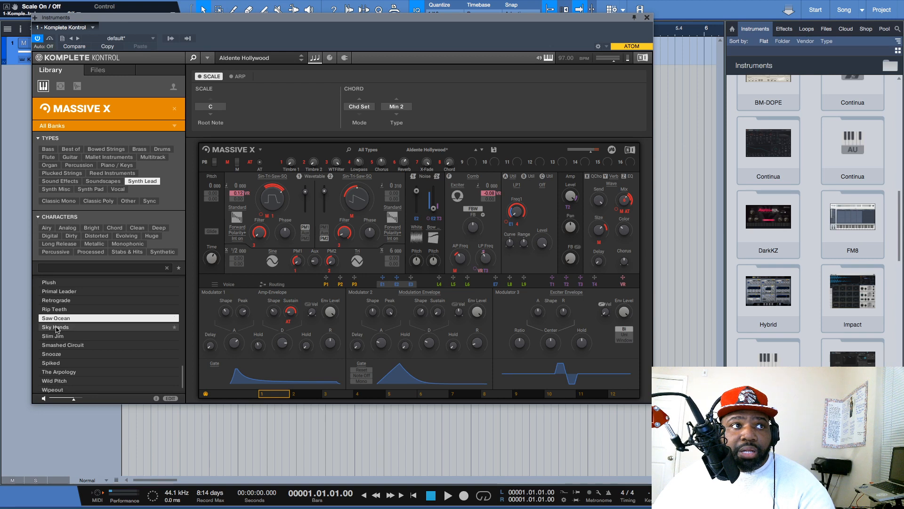
{"action": "double_click", "coordinate": [57, 319]}
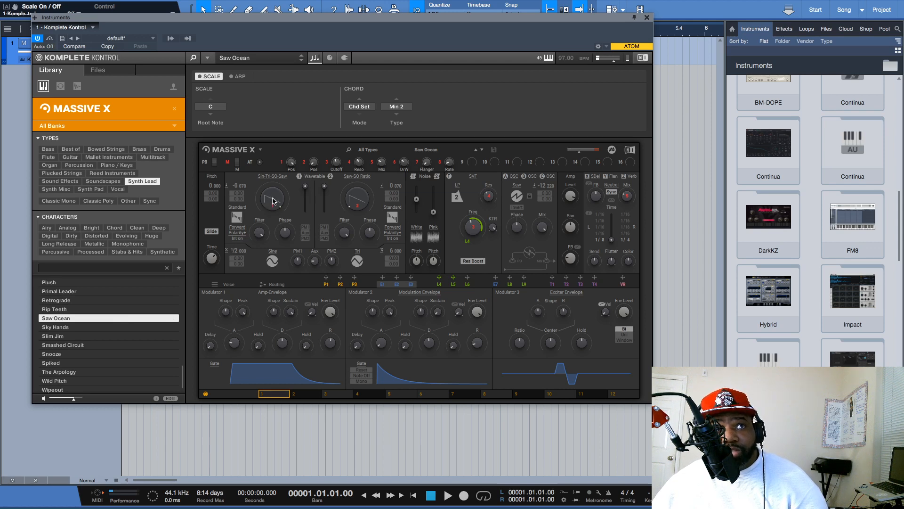
Raise the first oscillator's wavetable position and change its wavetable to OP Power Tri from the Operators category.
{"action": "left_click_drag", "start_coordinate": [273, 201], "coordinate": [273, 188]}
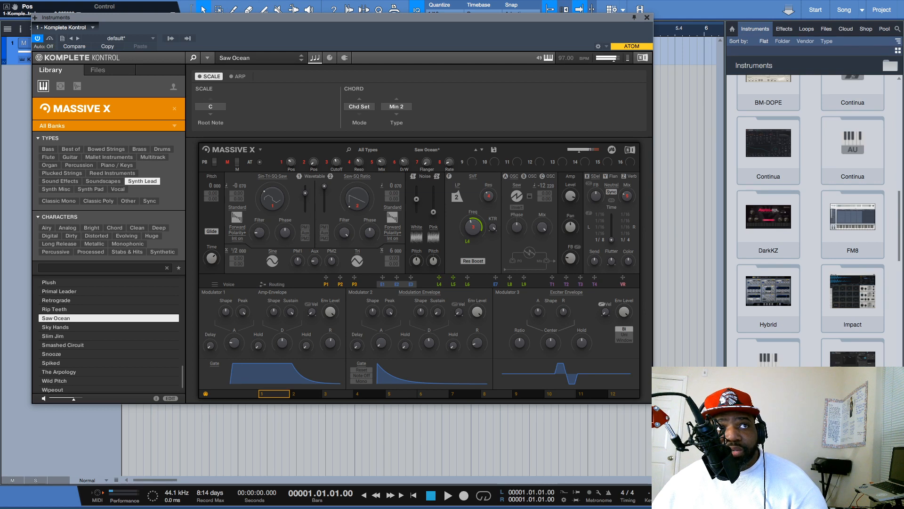
{"action": "left_click", "coordinate": [282, 177]}
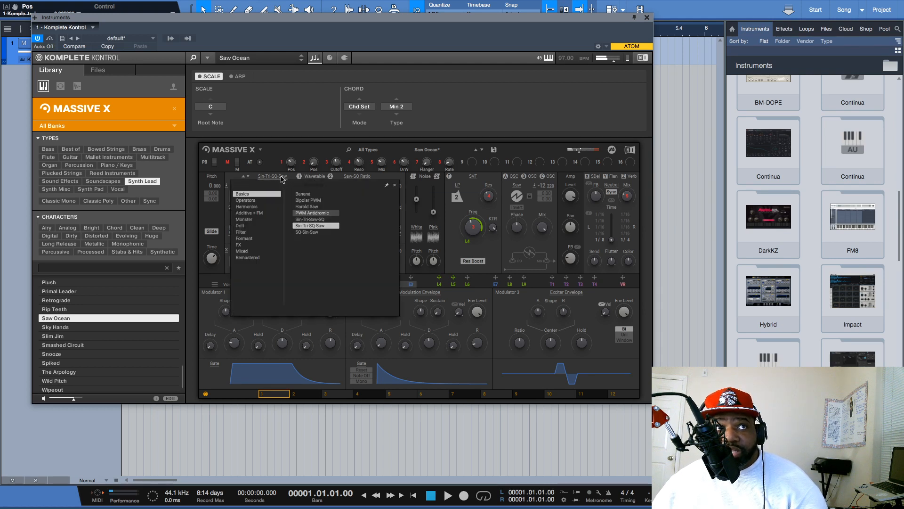
{"action": "left_click", "coordinate": [258, 202]}
{"action": "left_click", "coordinate": [309, 200]}
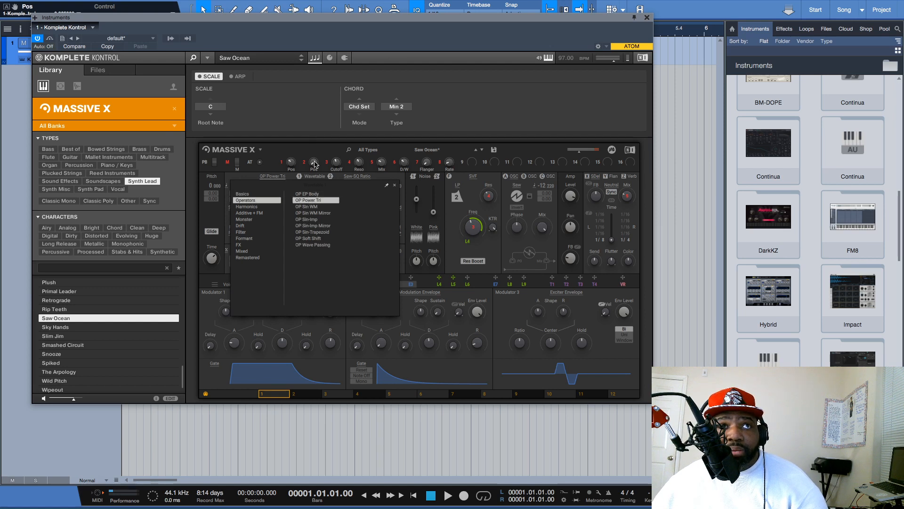
{"action": "double_click", "coordinate": [309, 201]}
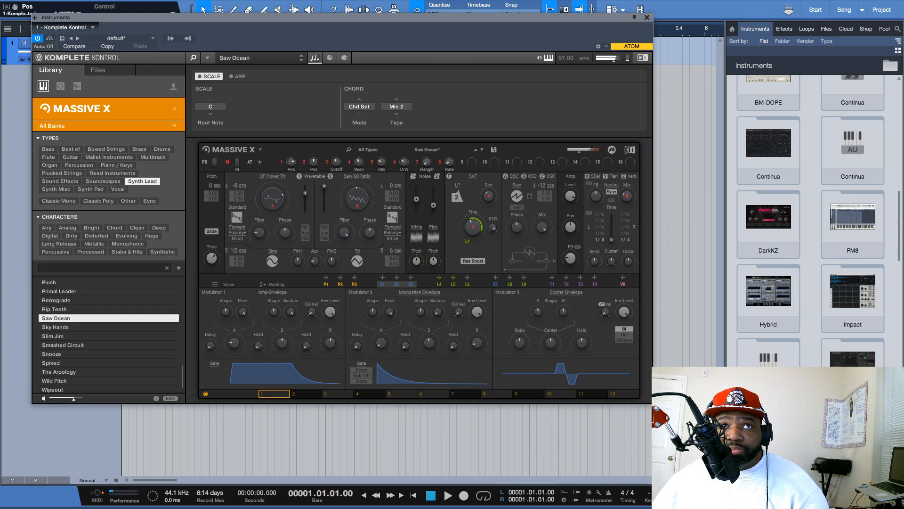
Raise the second noise source's level, and adjust the filter frequency and the delay effect's time slider.
{"action": "left_click_drag", "start_coordinate": [433, 205], "coordinate": [433, 201]}
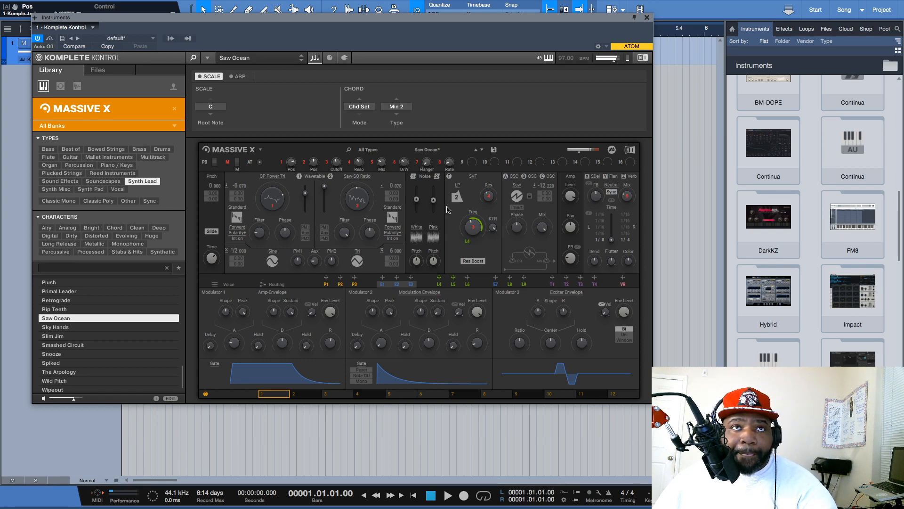
{"action": "left_click", "coordinate": [478, 227]}
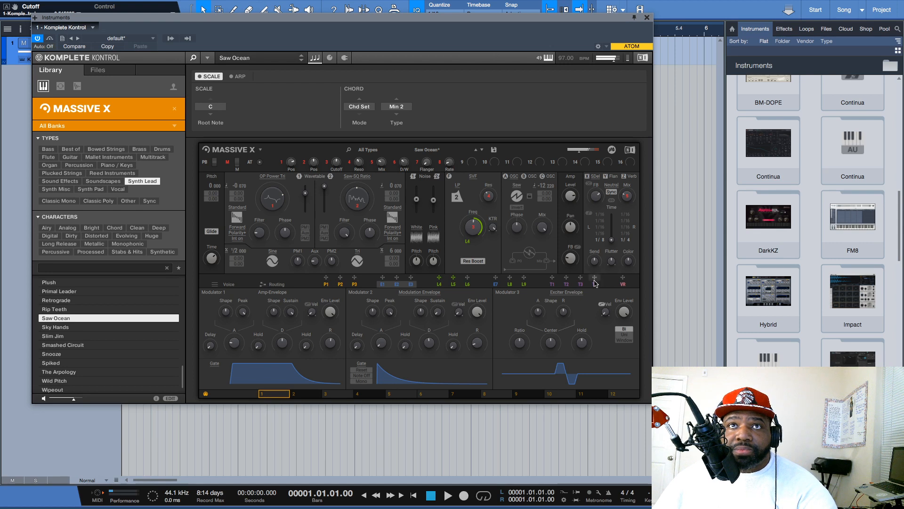
{"action": "left_click_drag", "start_coordinate": [612, 240], "coordinate": [611, 227]}
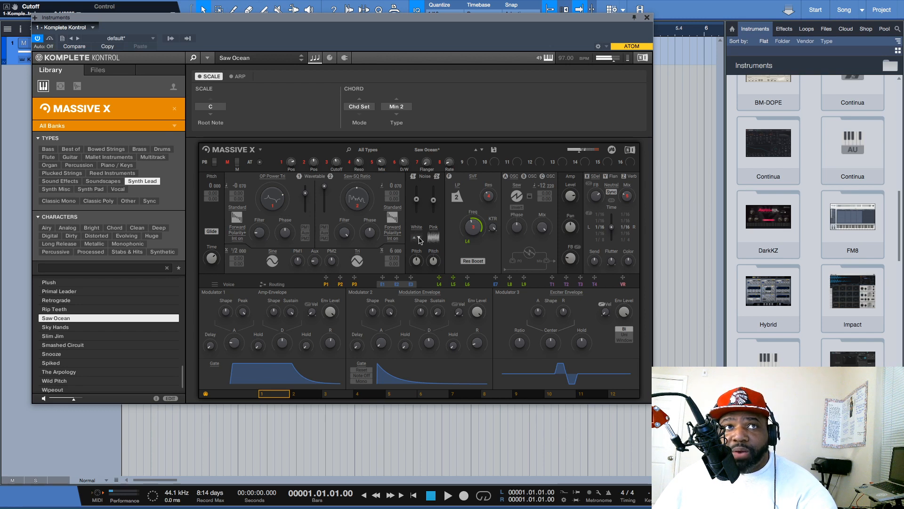
Change the first noise source to Drone and the second one to China.
{"action": "left_click", "coordinate": [417, 239]}
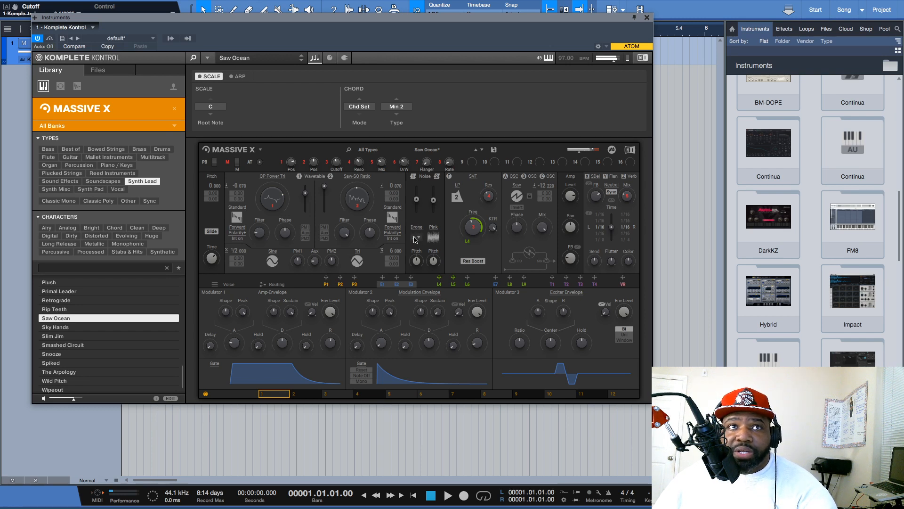
{"action": "left_click", "coordinate": [431, 238]}
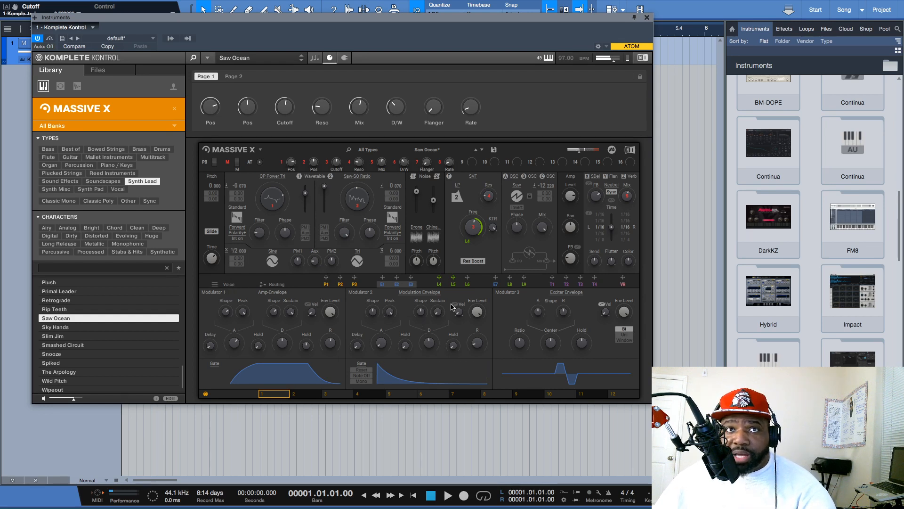
In the voice settings, lower the unison spread and enable Scale with the MixoL.Dom7 CZ harmonization.
{"action": "left_click", "coordinate": [231, 284]}
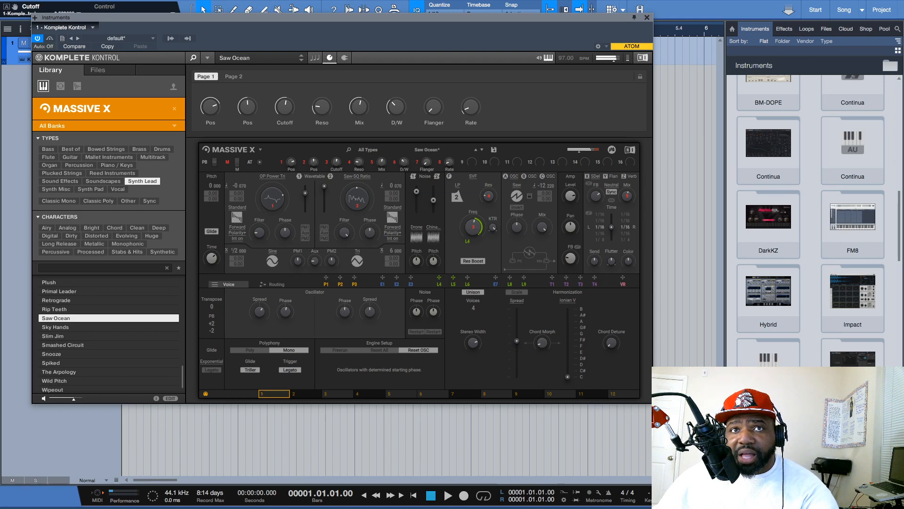
{"action": "left_click_drag", "start_coordinate": [537, 342], "coordinate": [537, 346]}
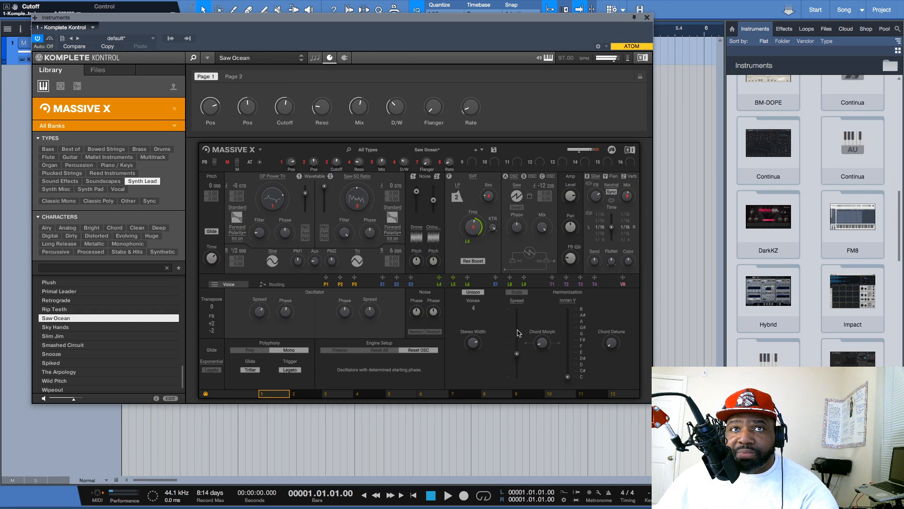
{"action": "left_click", "coordinate": [517, 292]}
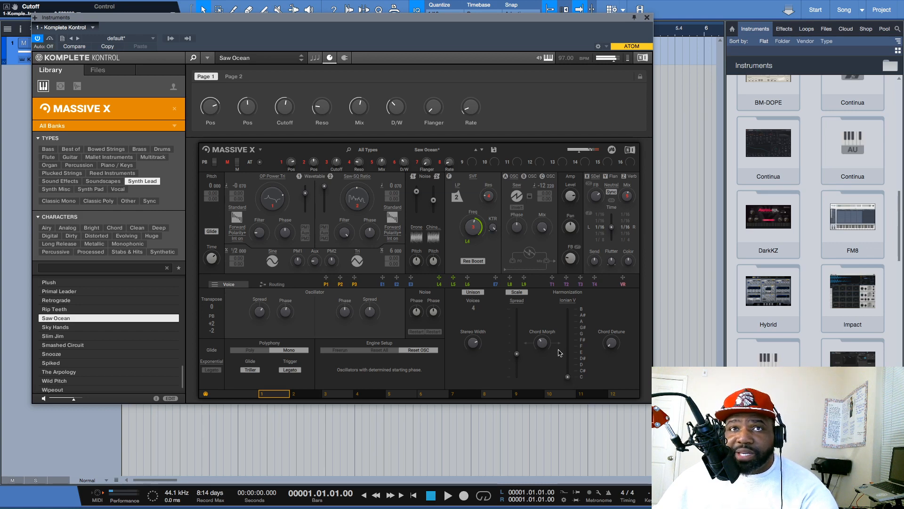
{"action": "left_click", "coordinate": [571, 300]}
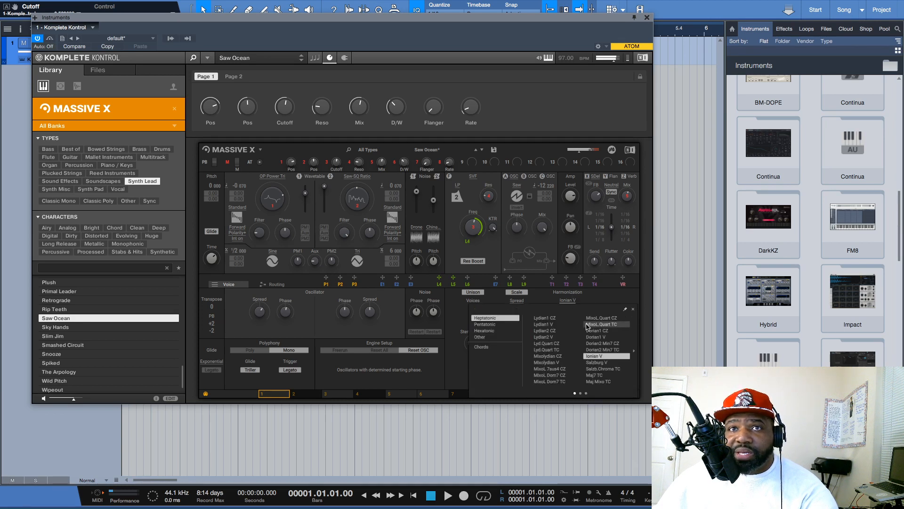
{"action": "left_click", "coordinate": [574, 377]}
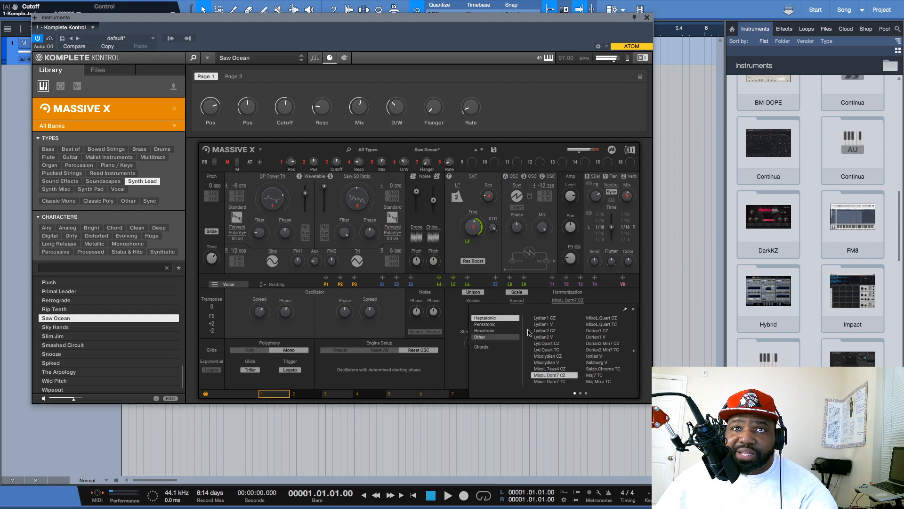
{"action": "left_click", "coordinate": [633, 309]}
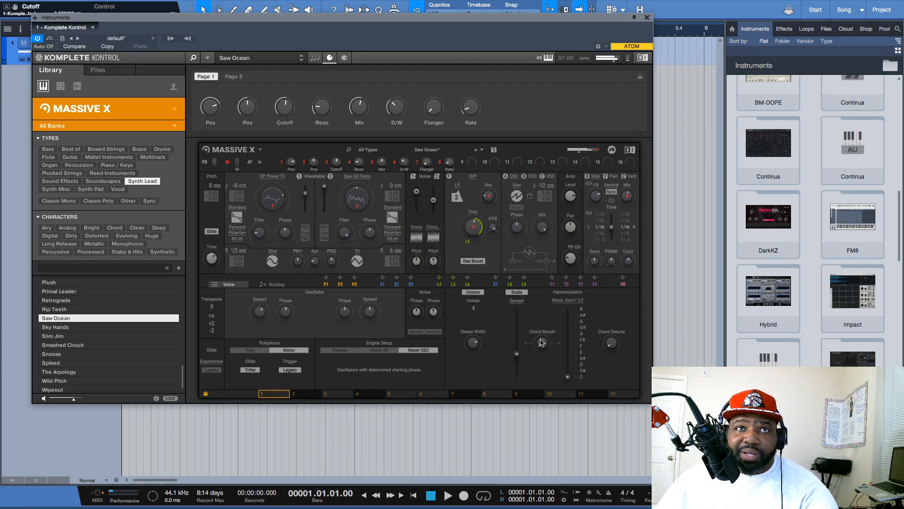
In the routing, move the PM Aux module to the filter's output side and connect the SVF output to it.
{"action": "left_click", "coordinate": [277, 284]}
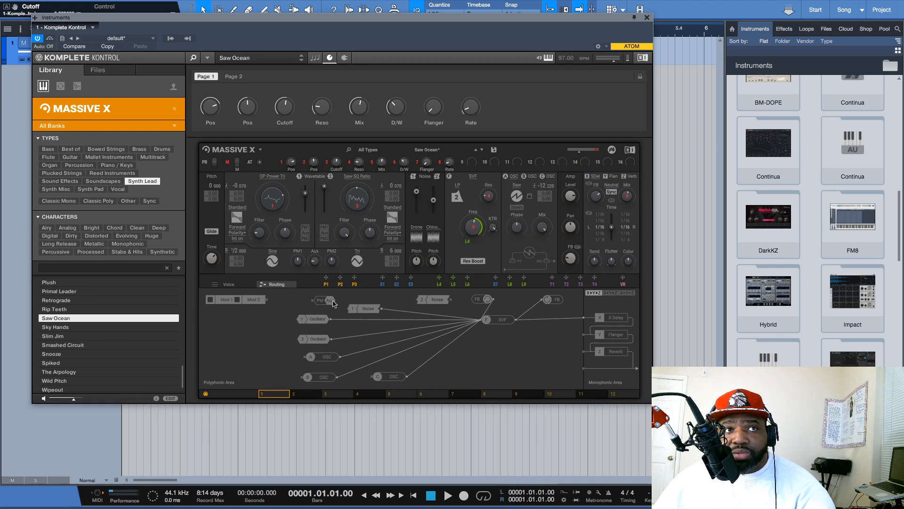
{"action": "left_click_drag", "start_coordinate": [328, 303], "coordinate": [480, 366]}
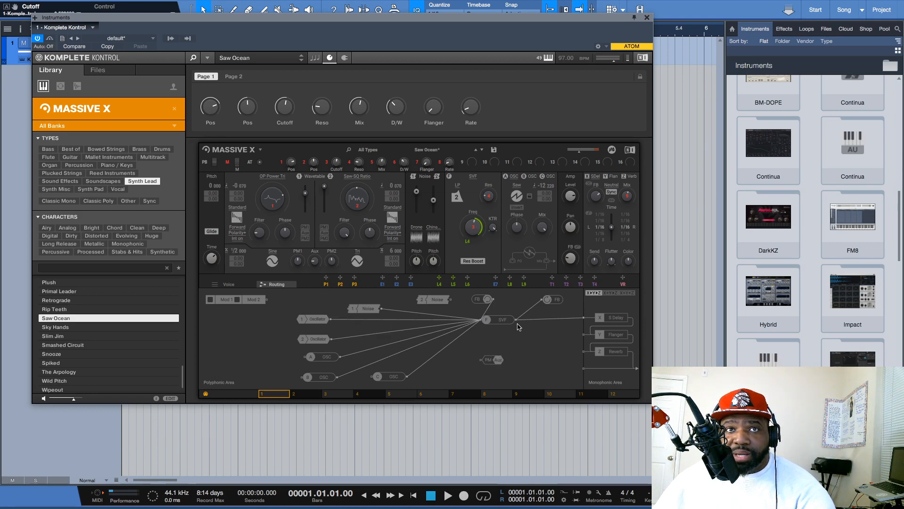
{"action": "left_click_drag", "start_coordinate": [516, 324], "coordinate": [554, 361]}
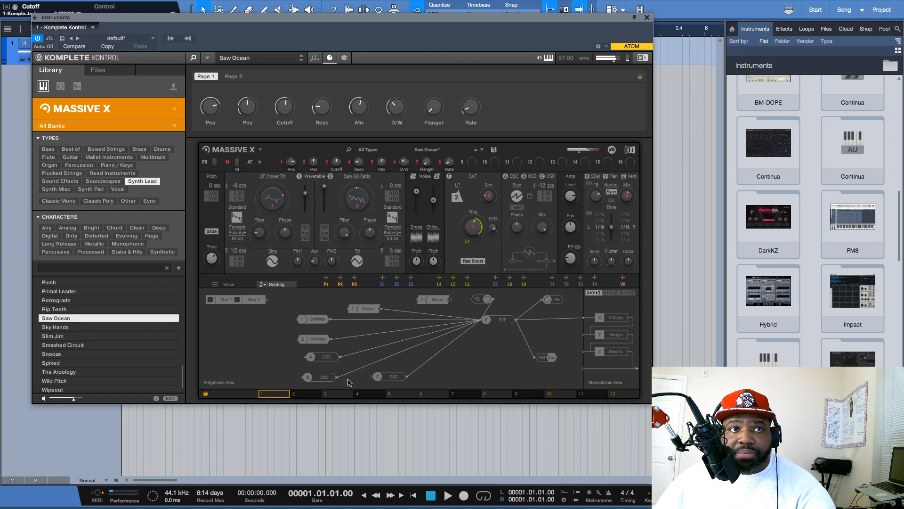
{"action": "left_click", "coordinate": [306, 395]}
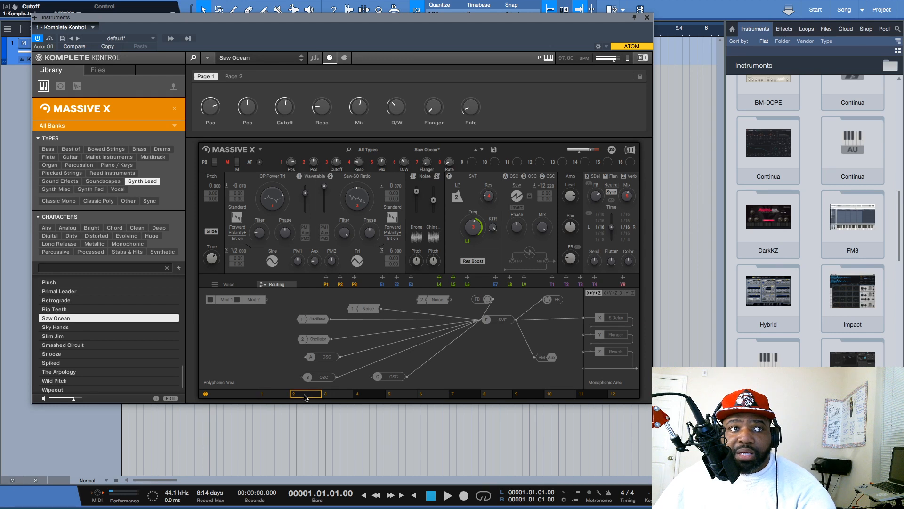
{"action": "left_click", "coordinate": [273, 395]}
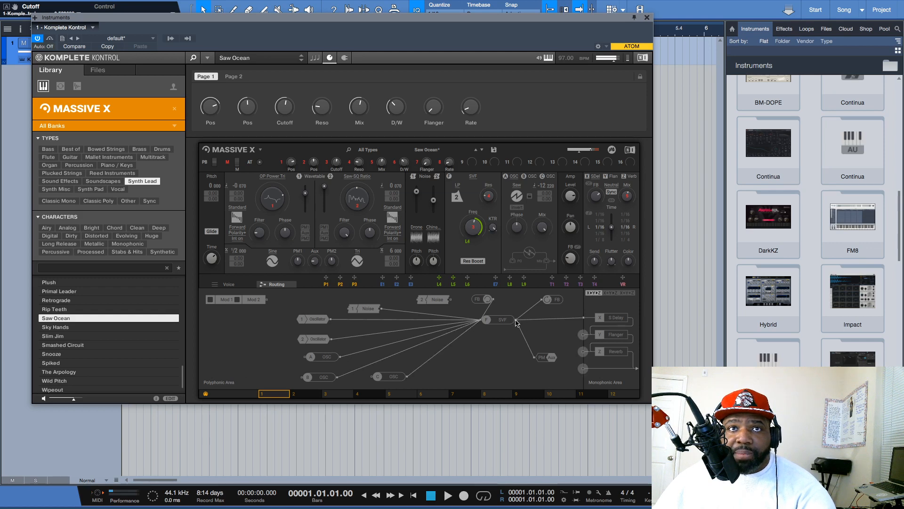
Route the SVF output to the Reverb, and place the Mod 1 module below the filter with its output connected to the Flanger.
{"action": "left_click_drag", "start_coordinate": [517, 323], "coordinate": [582, 351]}
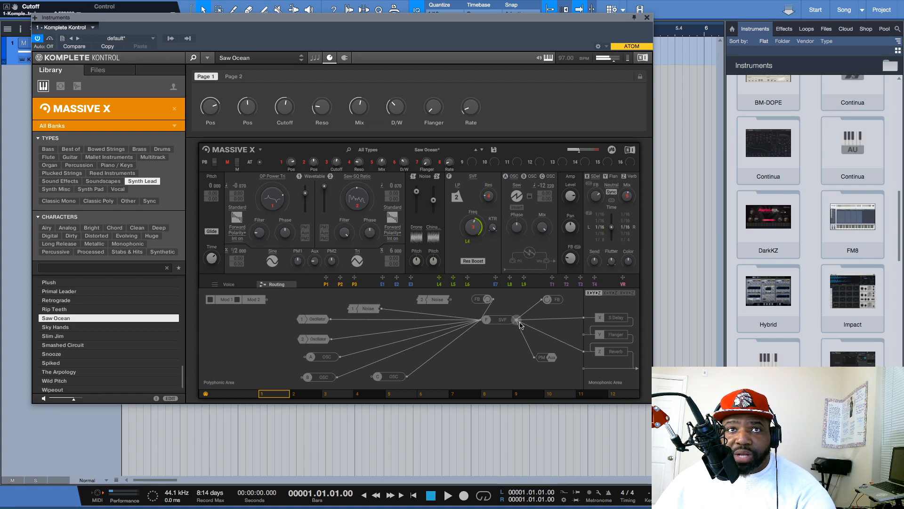
{"action": "left_click_drag", "start_coordinate": [516, 322], "coordinate": [584, 335]}
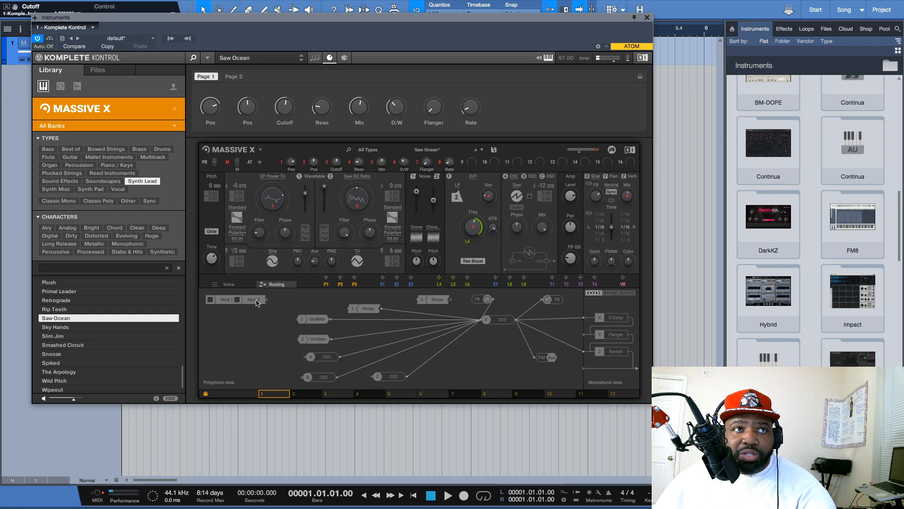
{"action": "left_click_drag", "start_coordinate": [227, 314], "coordinate": [583, 339]}
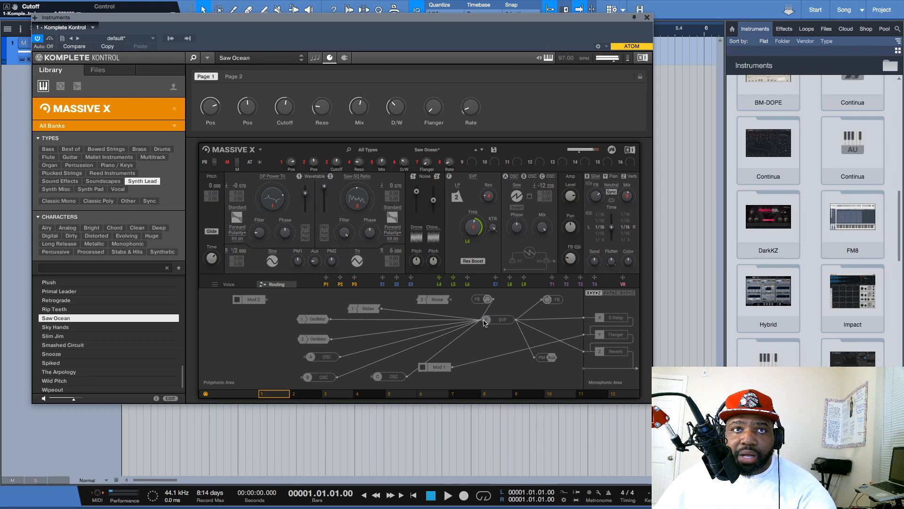
{"action": "left_click_drag", "start_coordinate": [424, 367], "coordinate": [474, 361]}
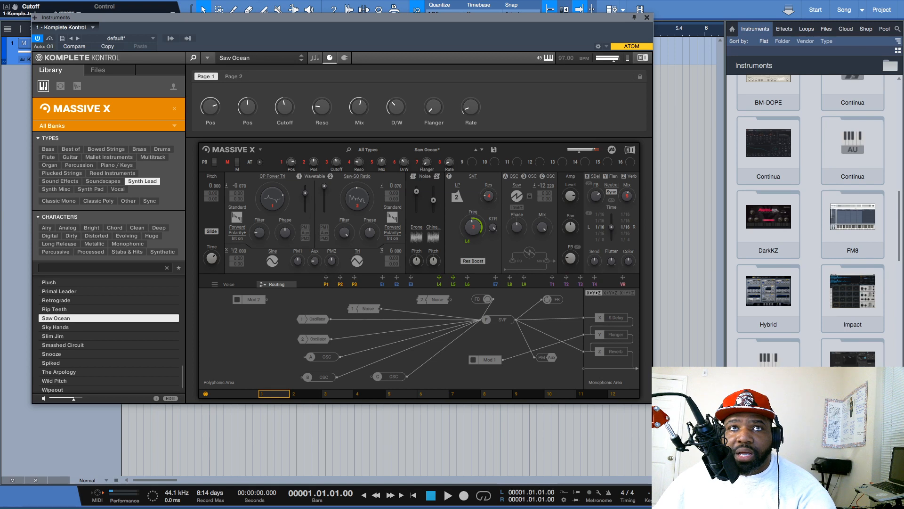
Draw an alternating rising and falling curve in pattern 1 of Performer P1, raising the peaks near beats 2 and 7.
{"action": "left_click", "coordinate": [327, 284]}
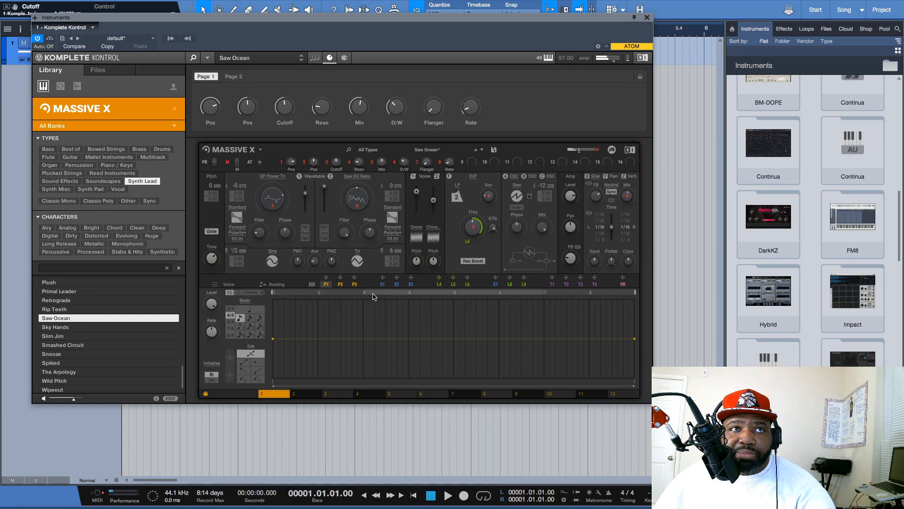
{"action": "left_click_drag", "start_coordinate": [315, 296], "coordinate": [273, 294]}
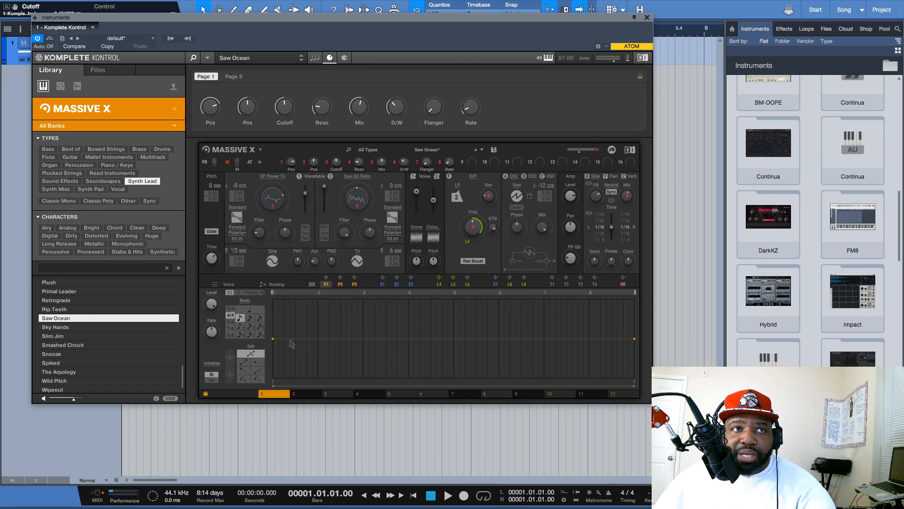
{"action": "left_click_drag", "start_coordinate": [273, 339], "coordinate": [349, 326]}
{"action": "left_click", "coordinate": [301, 321]}
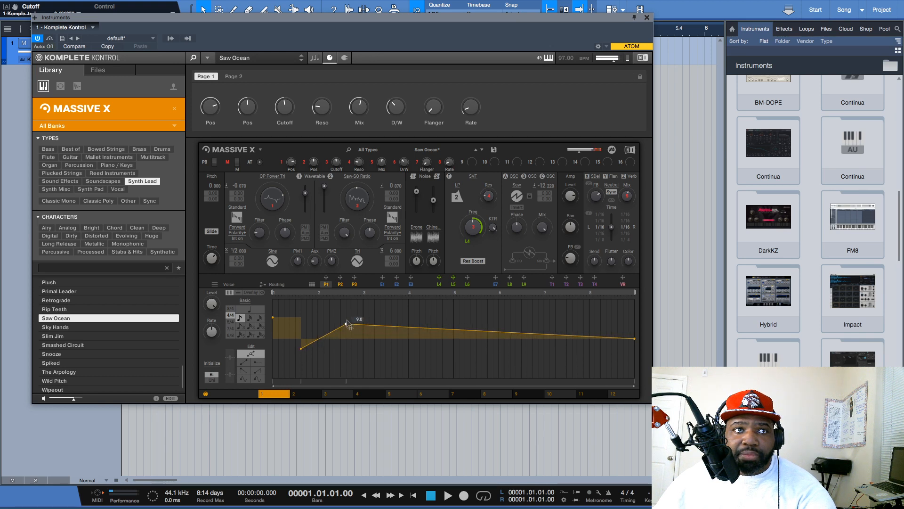
{"action": "left_click", "coordinate": [425, 327]}
{"action": "left_click_drag", "start_coordinate": [427, 327], "coordinate": [444, 352]}
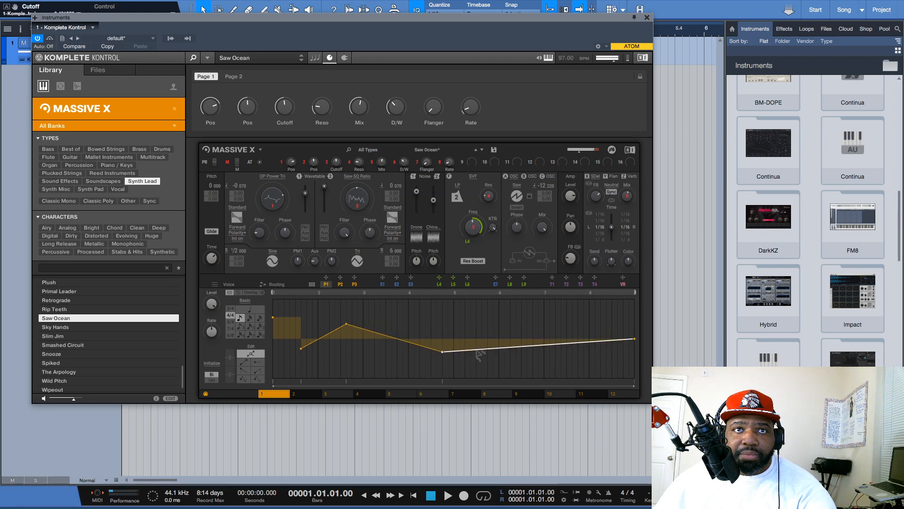
{"action": "left_click_drag", "start_coordinate": [534, 349], "coordinate": [542, 327]}
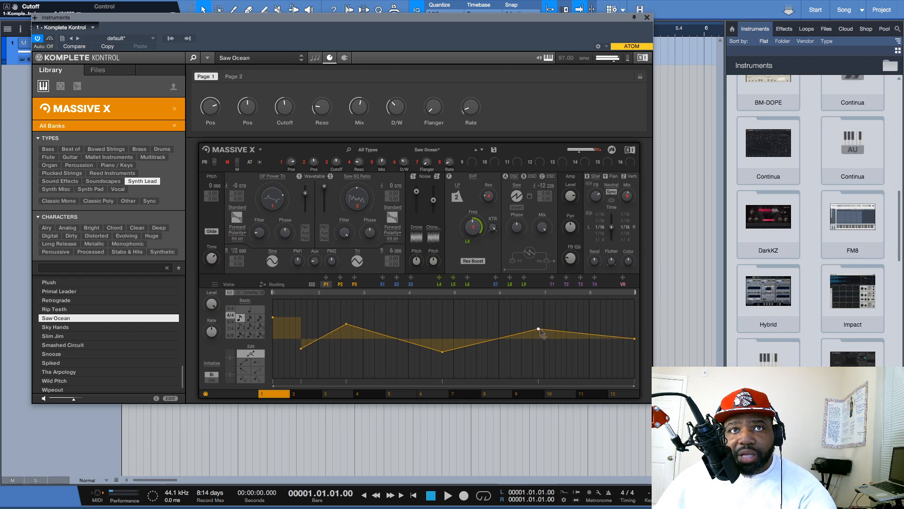
{"action": "left_click_drag", "start_coordinate": [538, 328], "coordinate": [539, 301]}
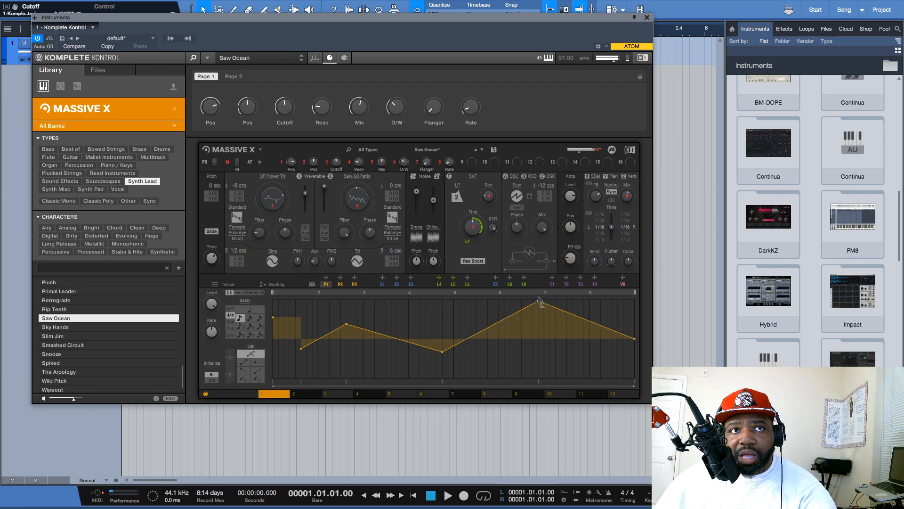
{"action": "left_click_drag", "start_coordinate": [346, 324], "coordinate": [347, 312]}
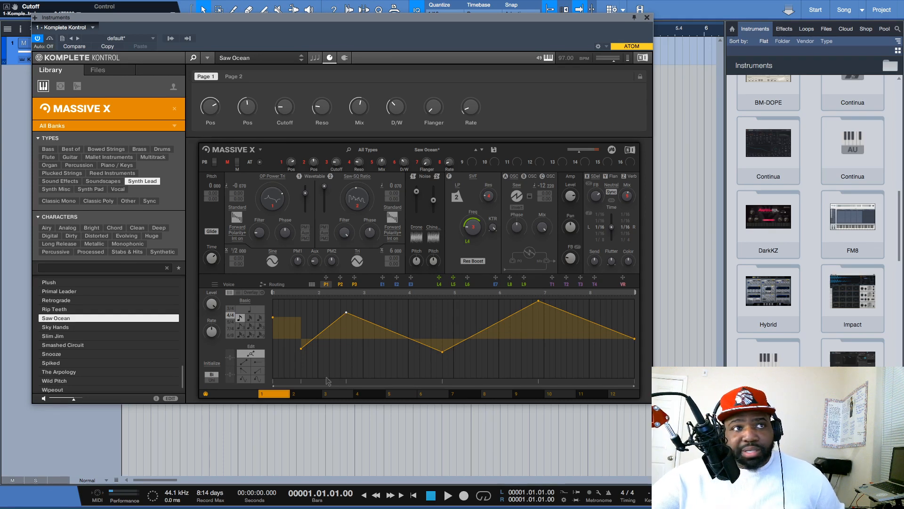
Browse the Synth Lead presets between Wipeout and Plush and check which Massive X banks are available.
{"action": "key", "text": "Down"}
{"action": "key", "text": "Down"}
{"action": "key", "text": "Down"}
{"action": "key", "text": "Down"}
{"action": "key", "text": "Down"}
{"action": "key", "text": "Down"}
{"action": "key", "text": "Down"}
{"action": "key", "text": "Down"}
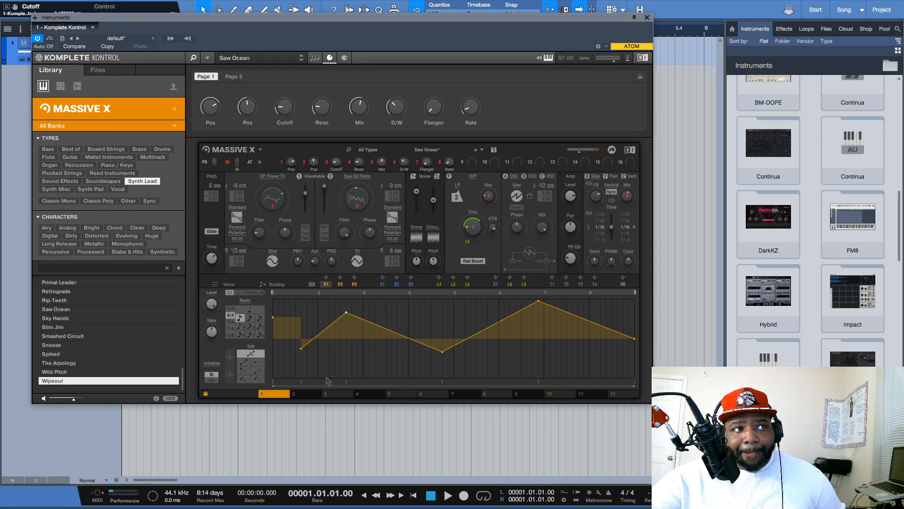
{"action": "key", "text": "Up"}
{"action": "key", "text": "Up"}
{"action": "key", "text": "Up"}
{"action": "key", "text": "Up"}
{"action": "key", "text": "Up"}
{"action": "key", "text": "Up"}
{"action": "key", "text": "Up"}
{"action": "key", "text": "Up"}
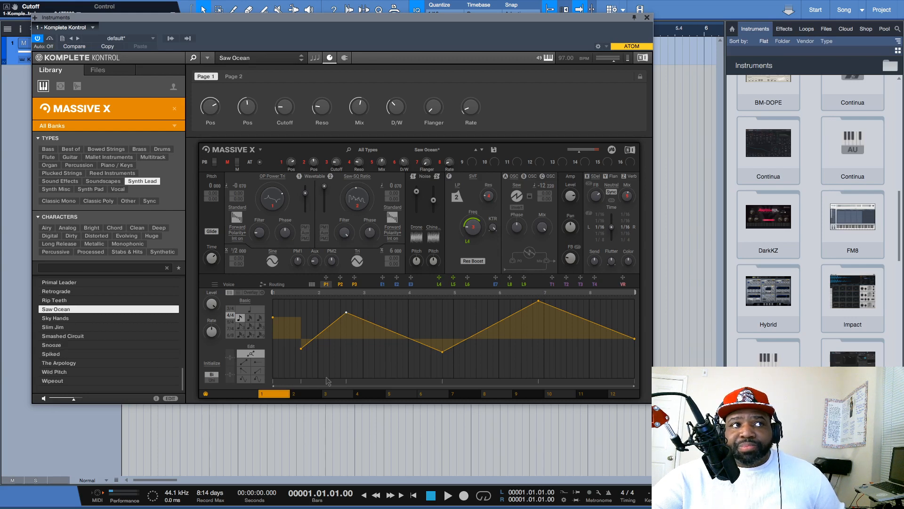
{"action": "key", "text": "Down"}
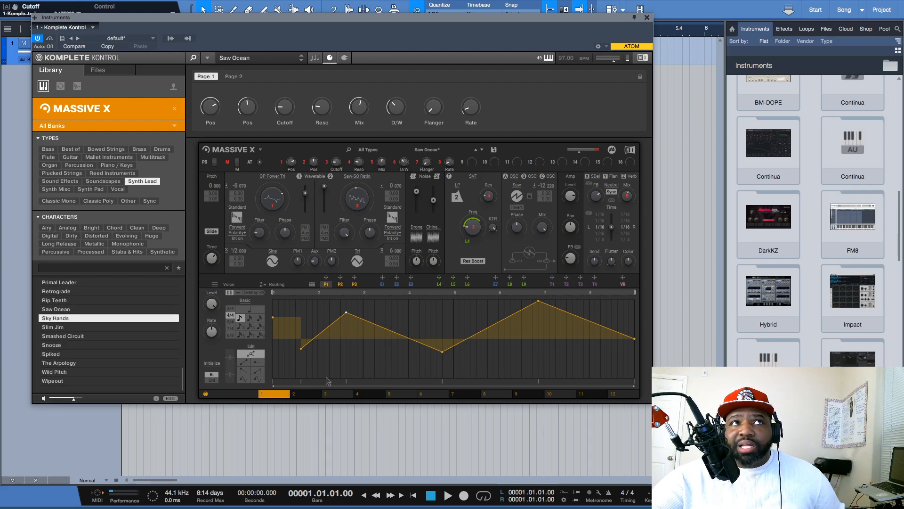
{"action": "key", "text": "Up"}
{"action": "key", "text": "Up"}
{"action": "key", "text": "Up"}
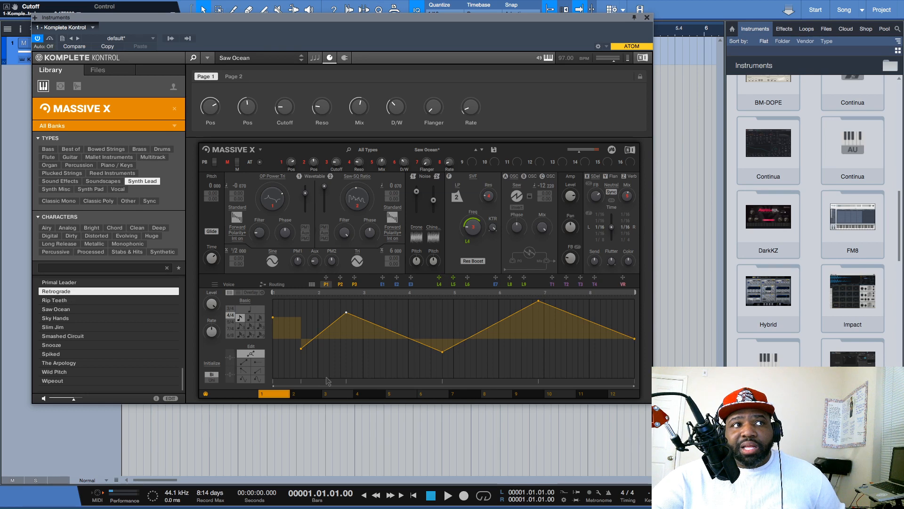
{"action": "key", "text": "Up"}
{"action": "key", "text": "Up"}
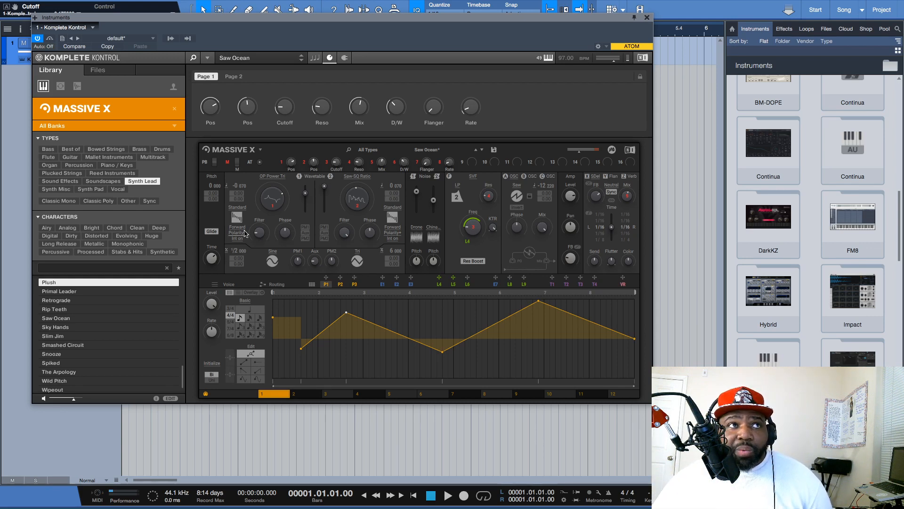
{"action": "left_click", "coordinate": [175, 128]}
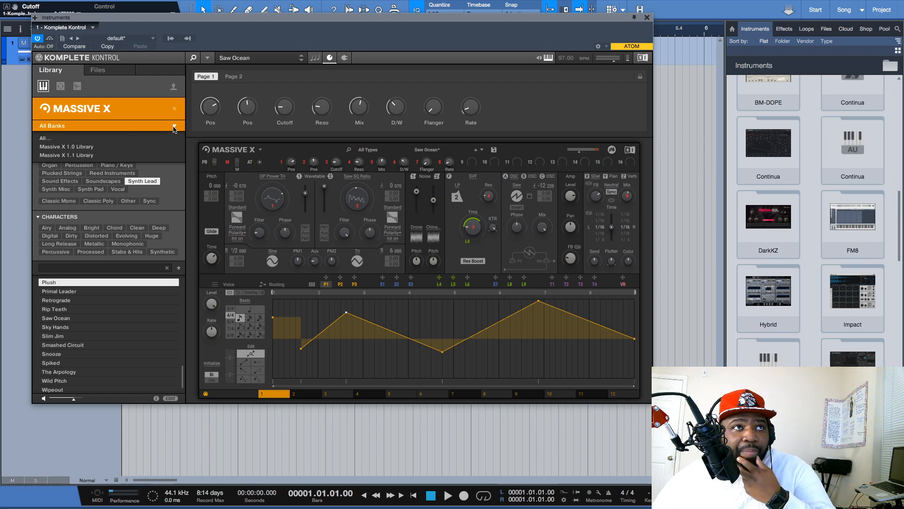
{"action": "left_click", "coordinate": [175, 127]}
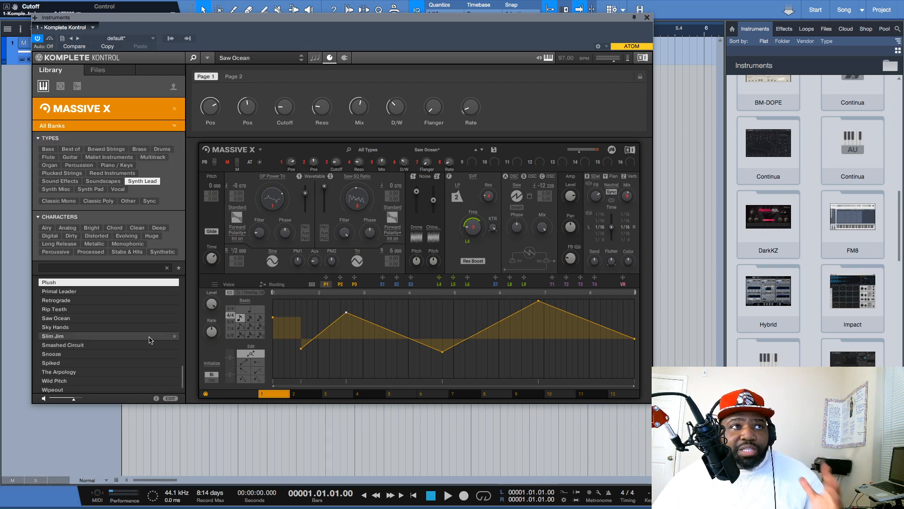
Filter the presets by the Percussion type and preview those from Matrix Metal up to Click Fiend.
{"action": "left_click", "coordinate": [80, 166]}
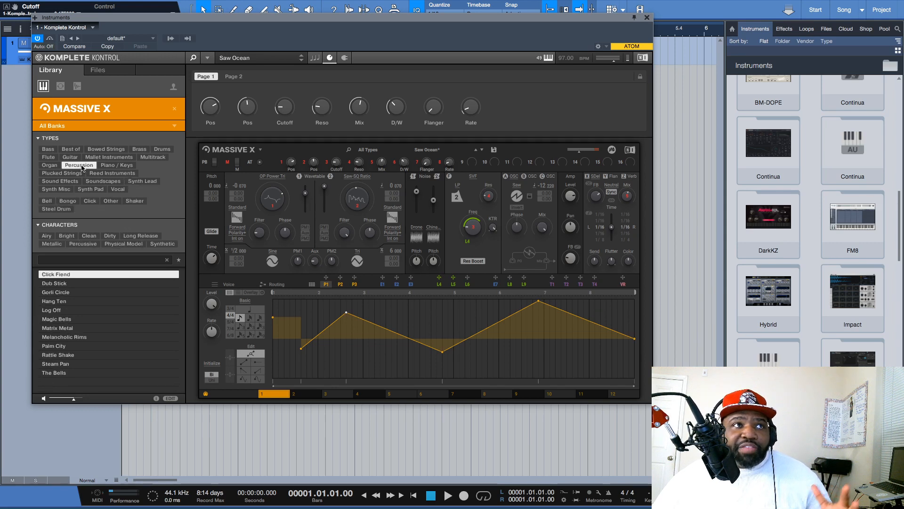
{"action": "left_click", "coordinate": [99, 328]}
{"action": "left_click", "coordinate": [99, 320]}
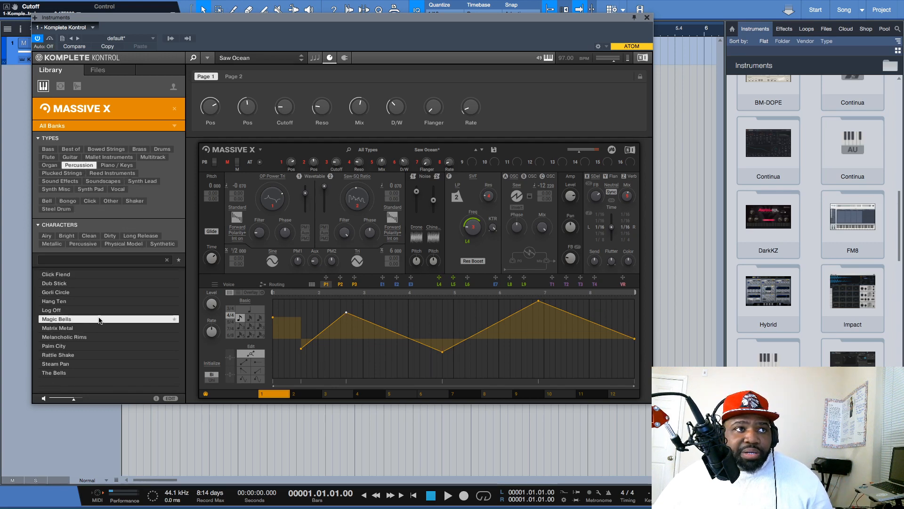
{"action": "left_click", "coordinate": [98, 310]}
{"action": "left_click", "coordinate": [97, 301]}
{"action": "left_click", "coordinate": [97, 292]}
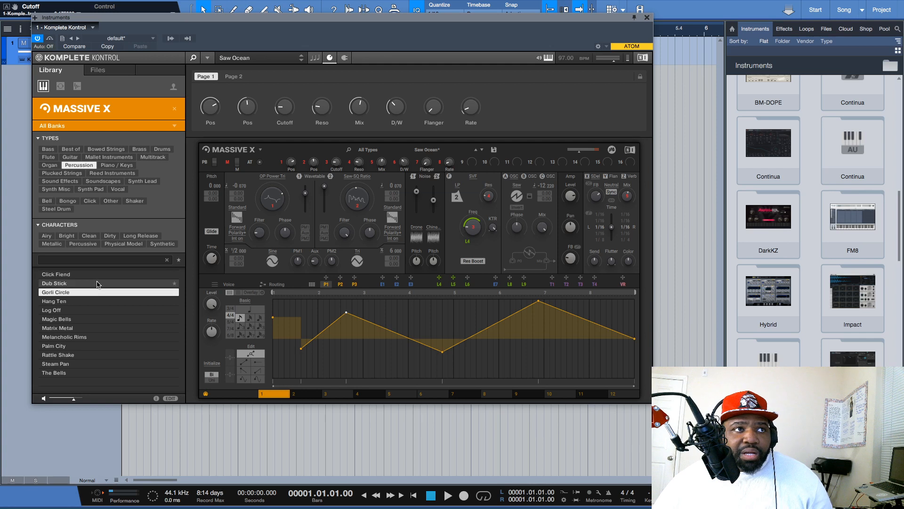
{"action": "left_click", "coordinate": [97, 283]}
{"action": "left_click", "coordinate": [97, 274]}
Preview Rattle Shake and The Bells, and load the Steam Pan preset.
{"action": "left_click", "coordinate": [87, 356]}
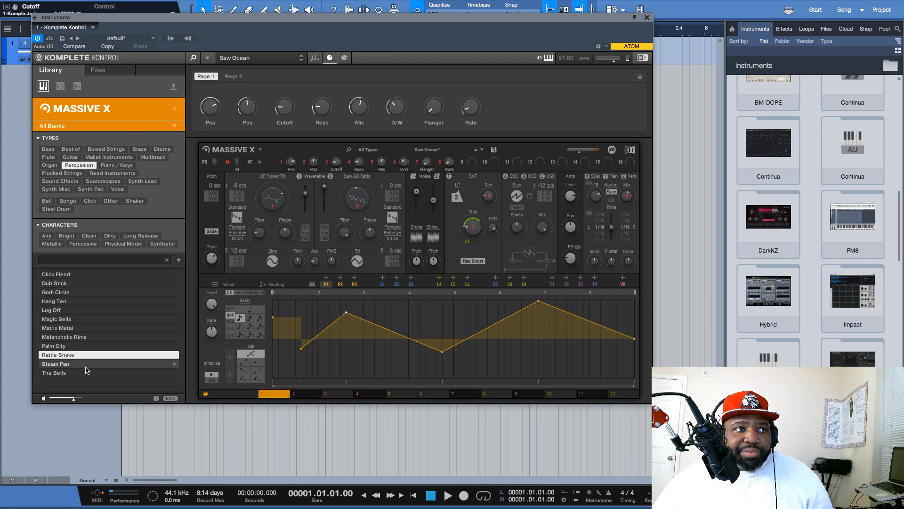
{"action": "left_click", "coordinate": [87, 363]}
{"action": "left_click", "coordinate": [87, 373]}
{"action": "left_click", "coordinate": [85, 365]}
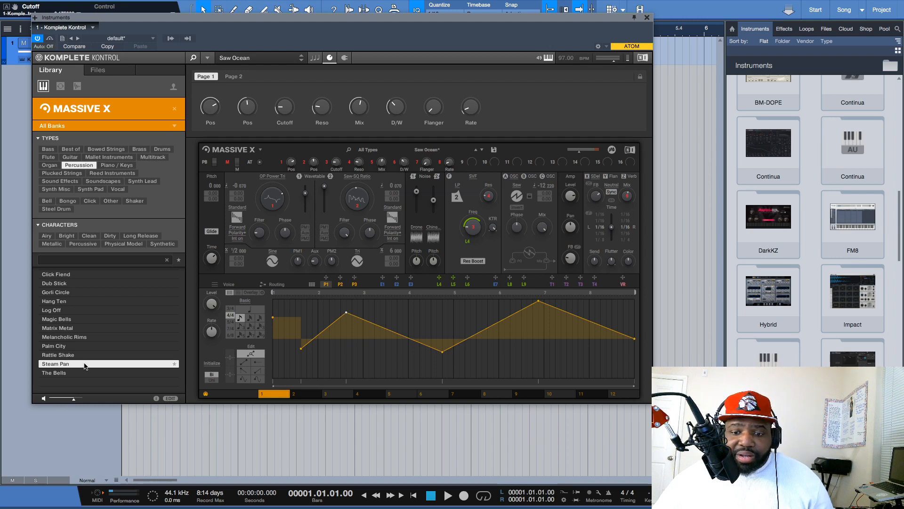
{"action": "double_click", "coordinate": [85, 364]}
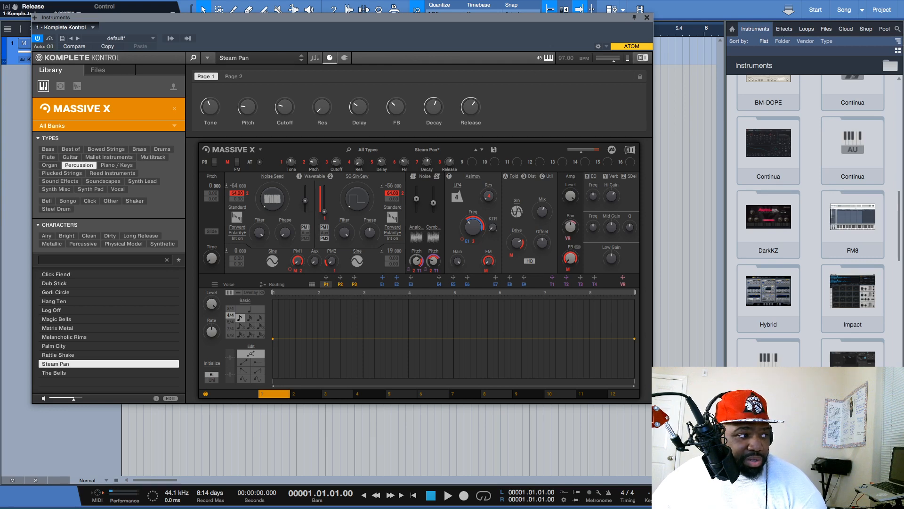
Close the instrument window and reopen it.
{"action": "key", "text": "super+w"}
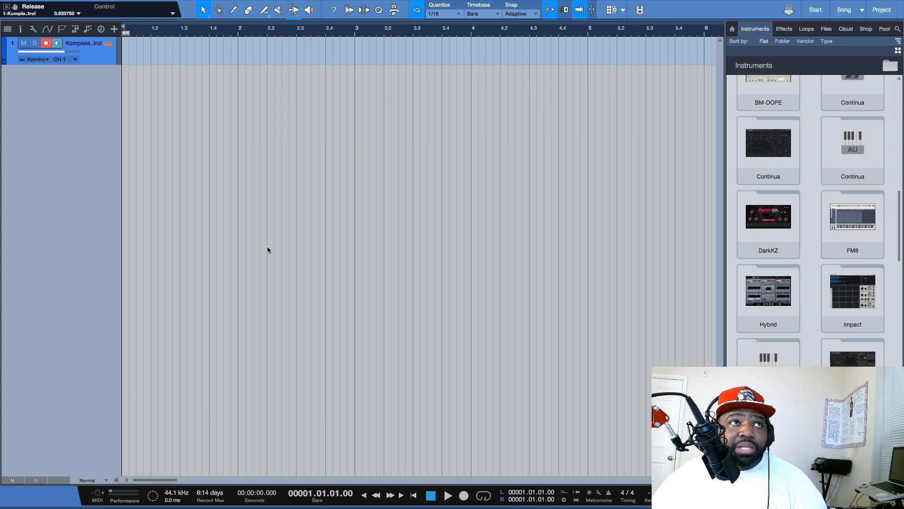
{"action": "key", "text": "F11"}
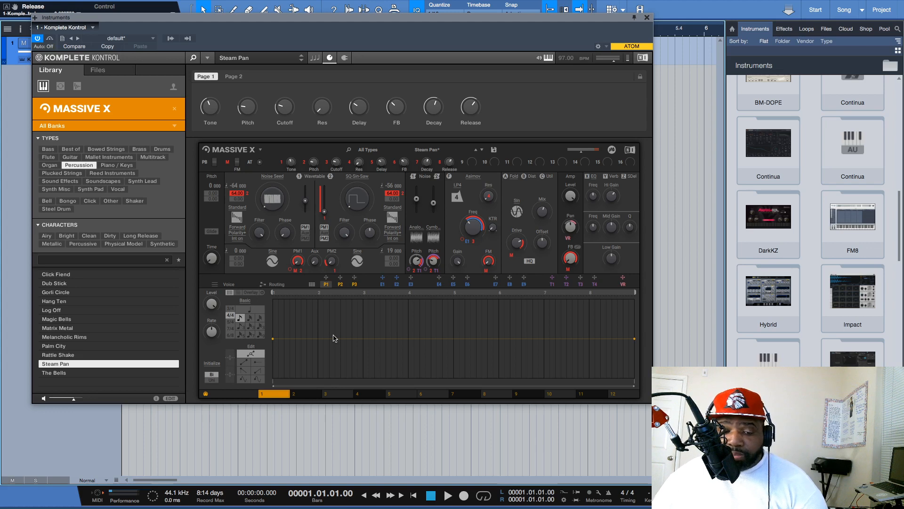